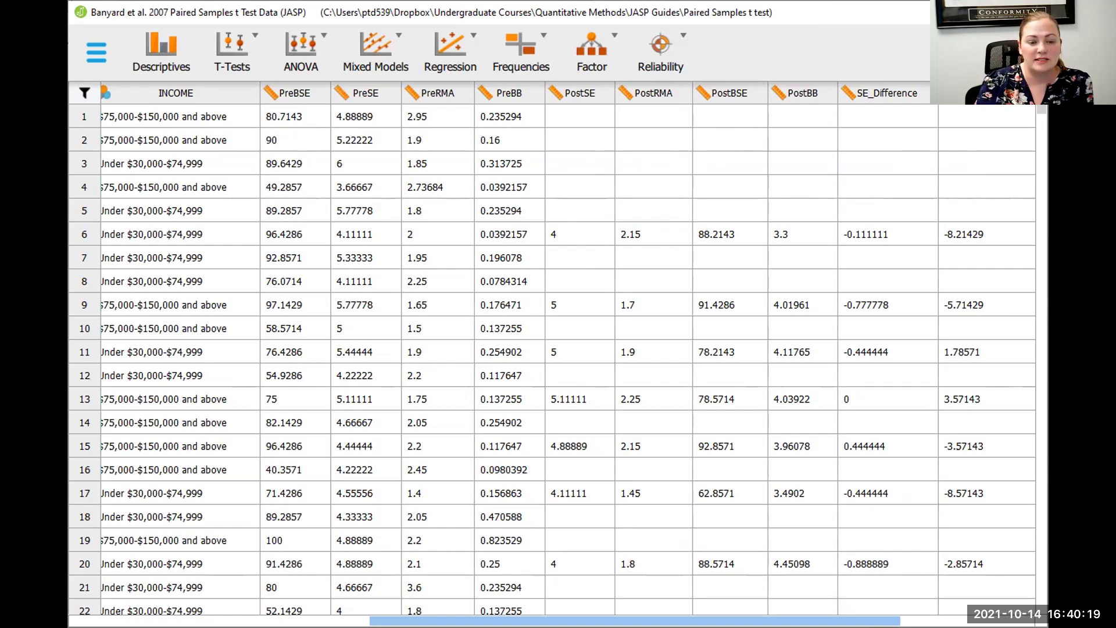
# Step: Label the GROUP variable's values 0, 1 and 2 as Control Group, 1-Session Program and 3-Session Program
pyautogui.hscroll(5, 454, 87)
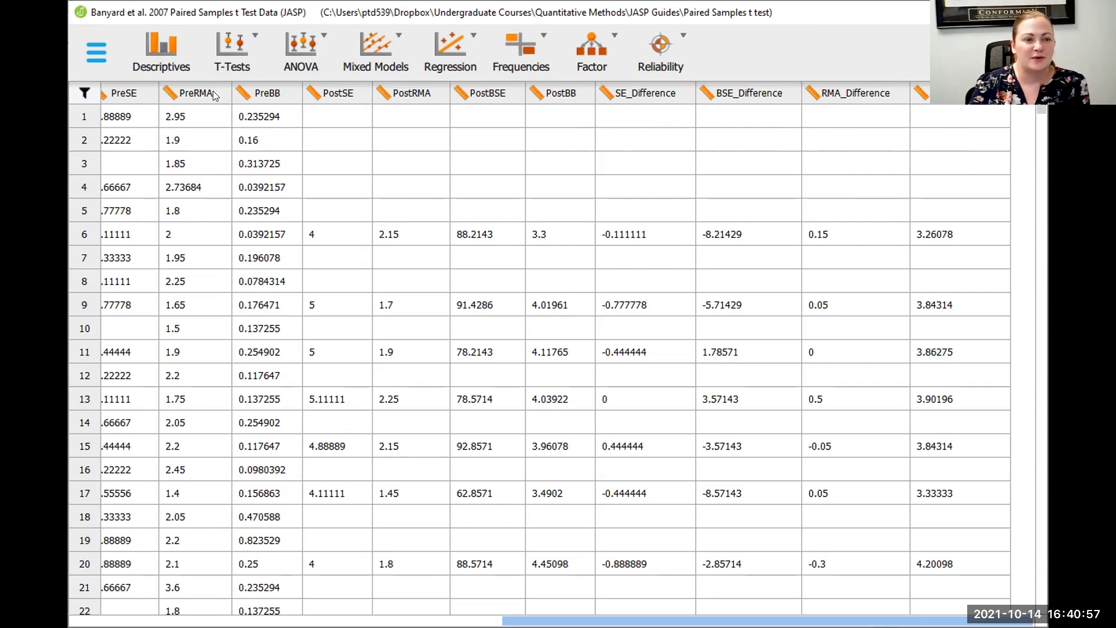
pyautogui.hscroll(-20, 465, 96)
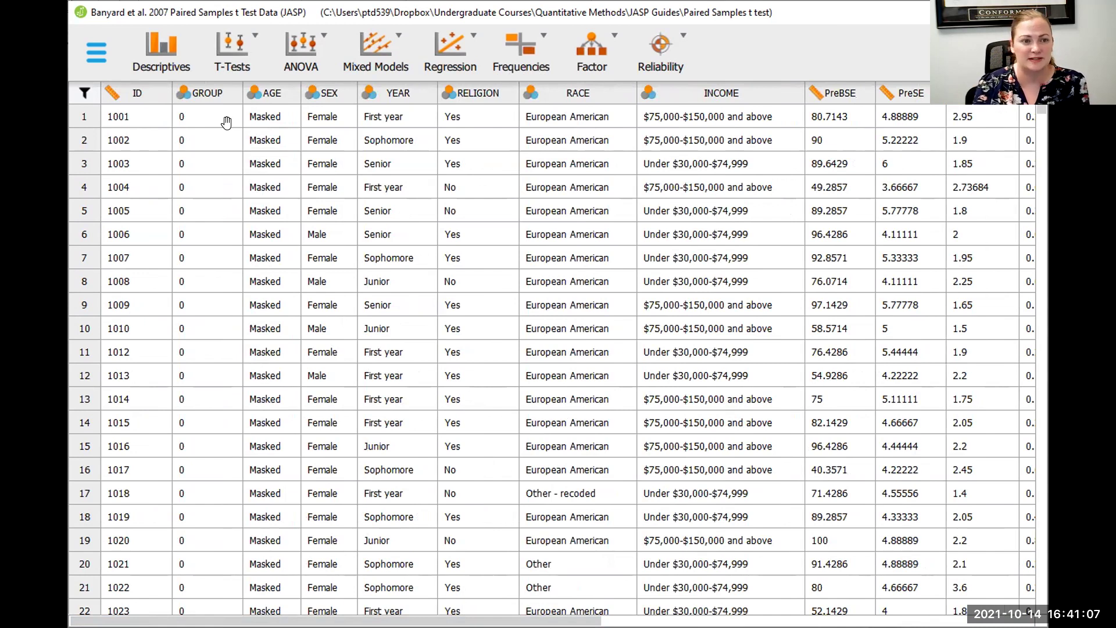
pyautogui.click(199, 96)
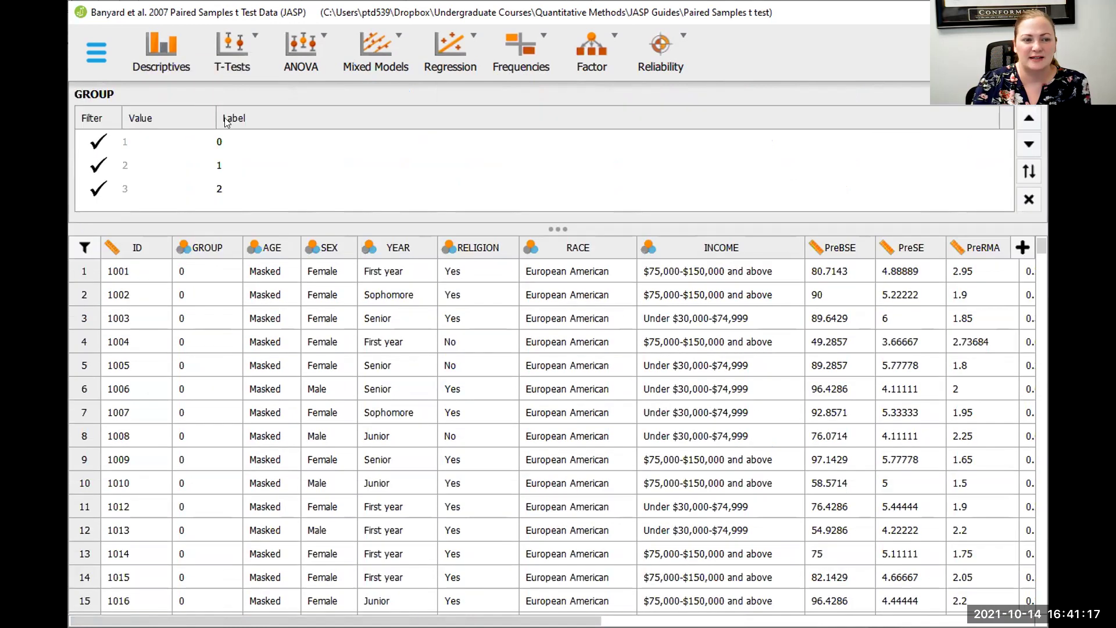
pyautogui.click(232, 138)
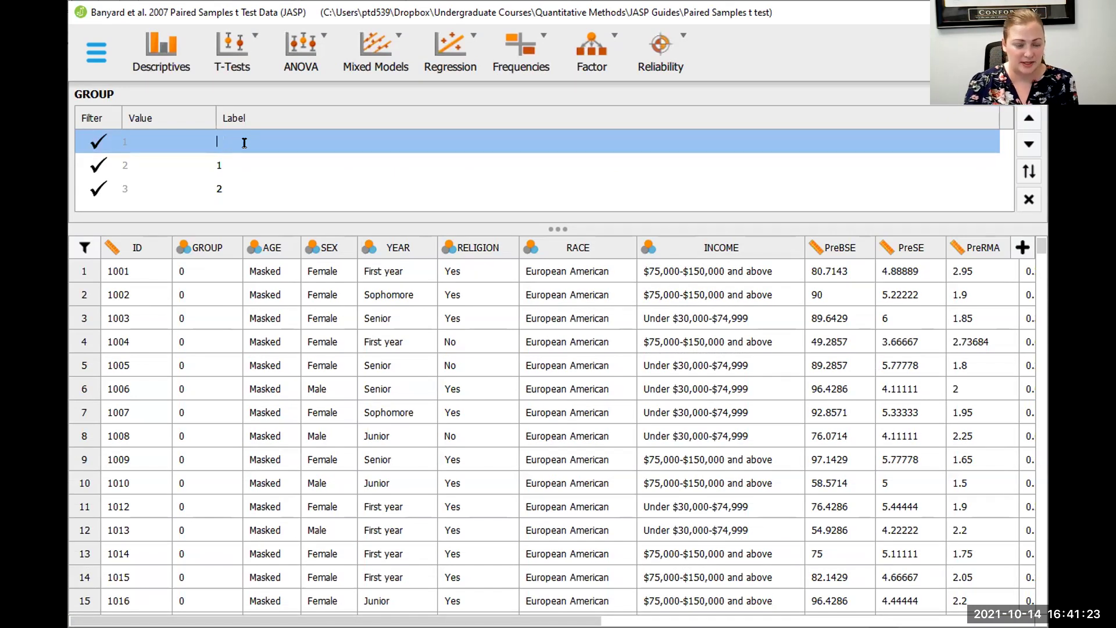
pyautogui.write('Control Group')
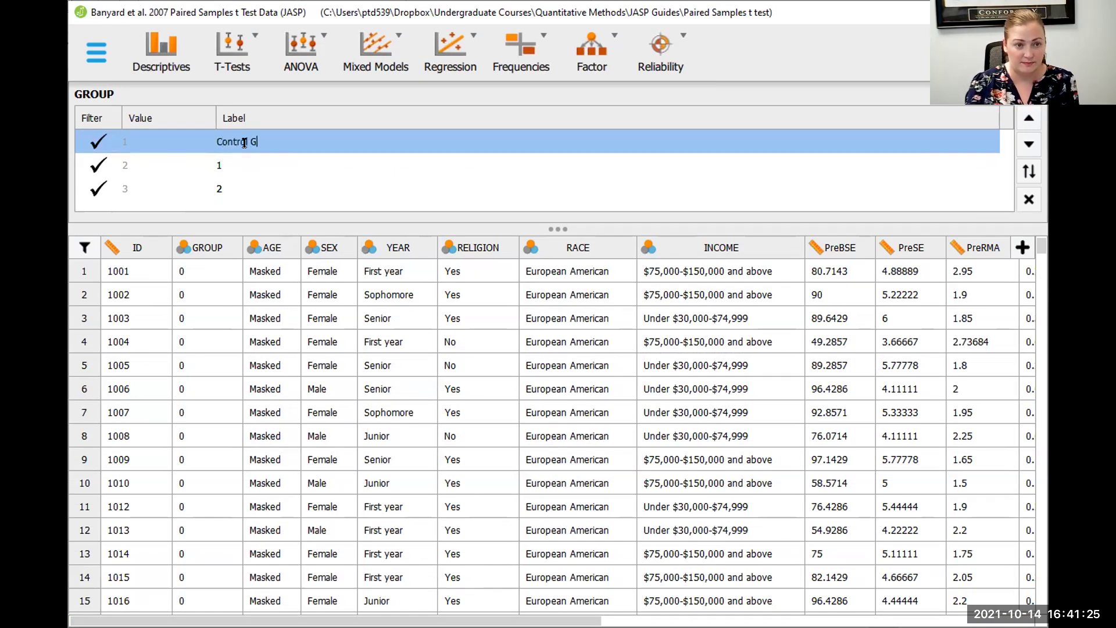
pyautogui.click(238, 162)
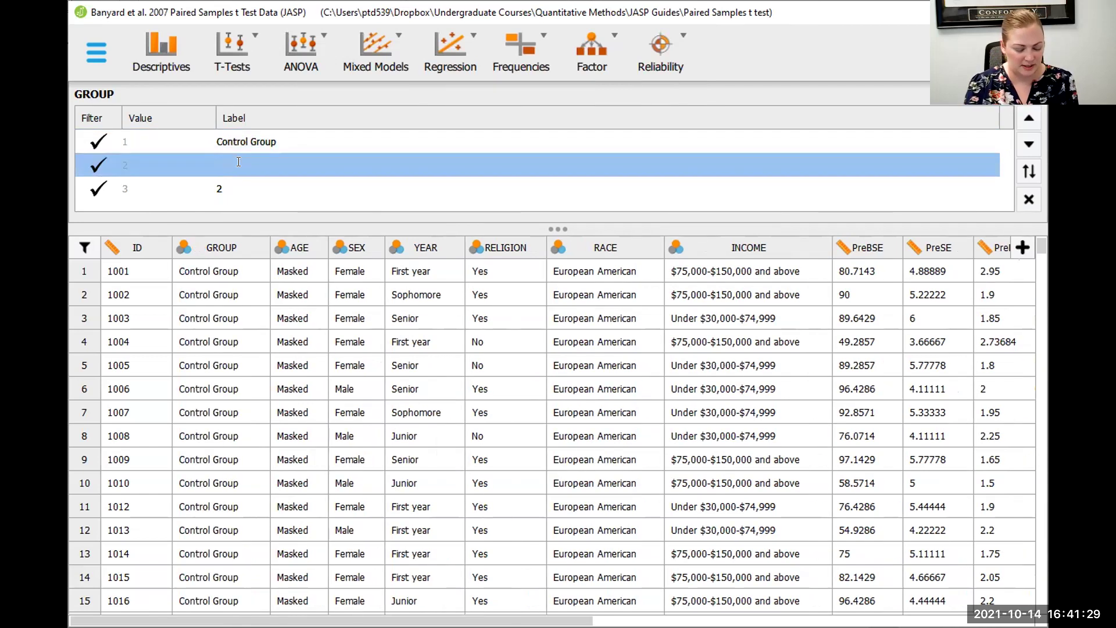
pyautogui.write('-Session Pr')
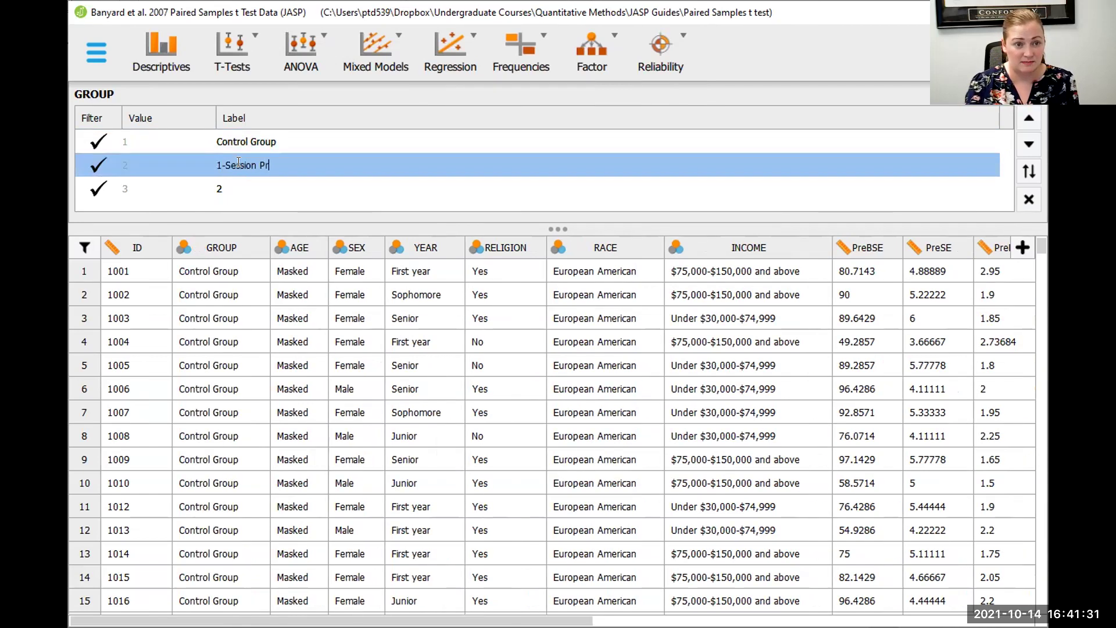
pyautogui.write('ogram')
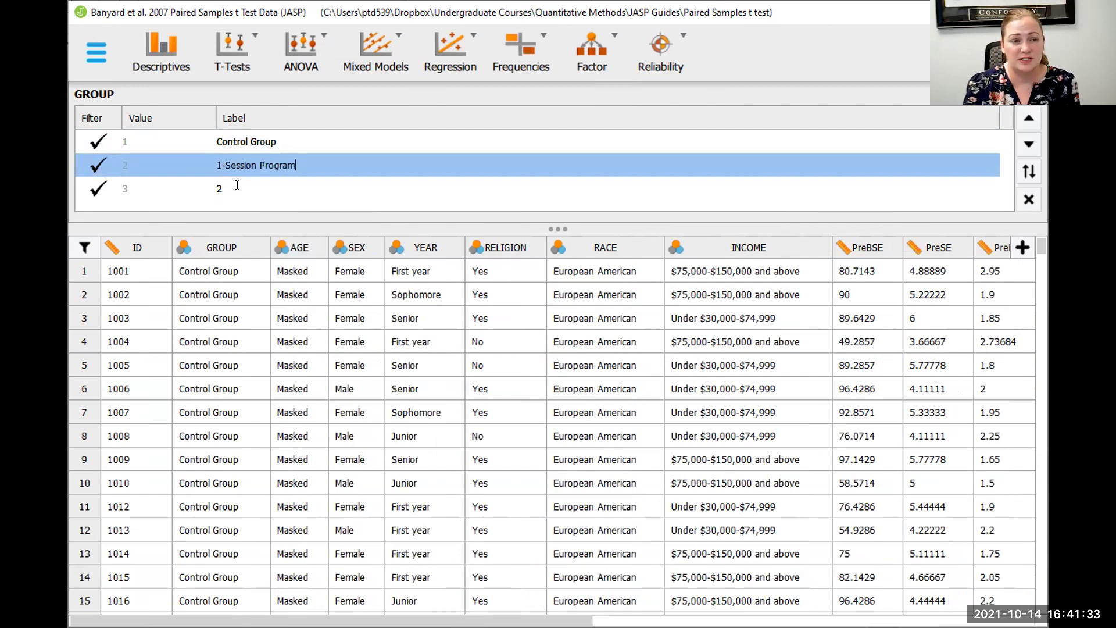
pyautogui.click(238, 185)
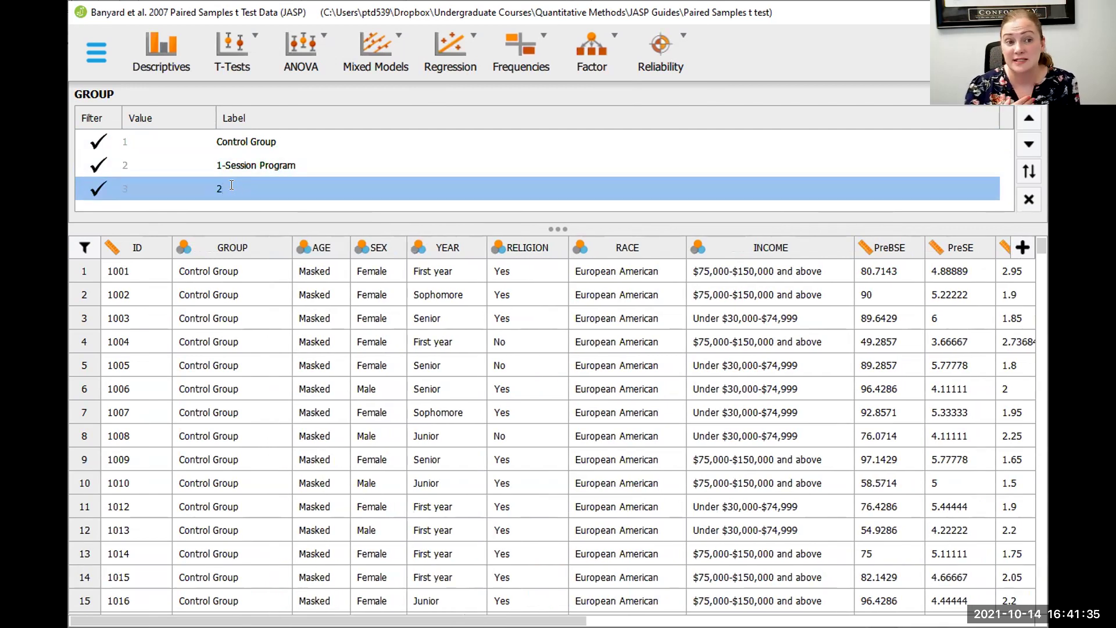
pyautogui.write('3-Session P')
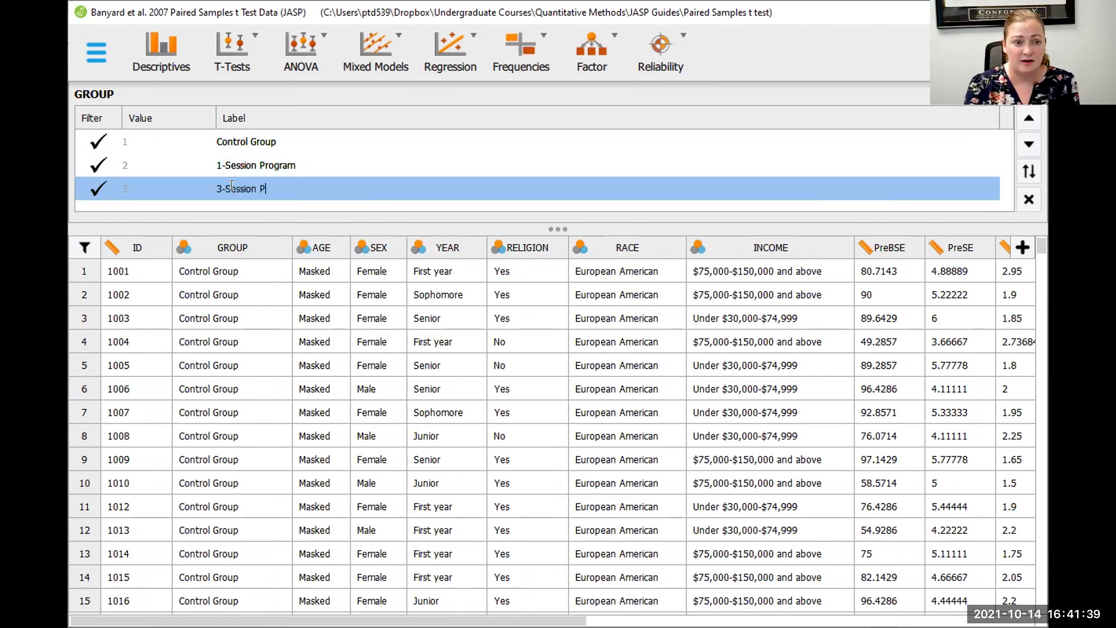
pyautogui.write('rogram')
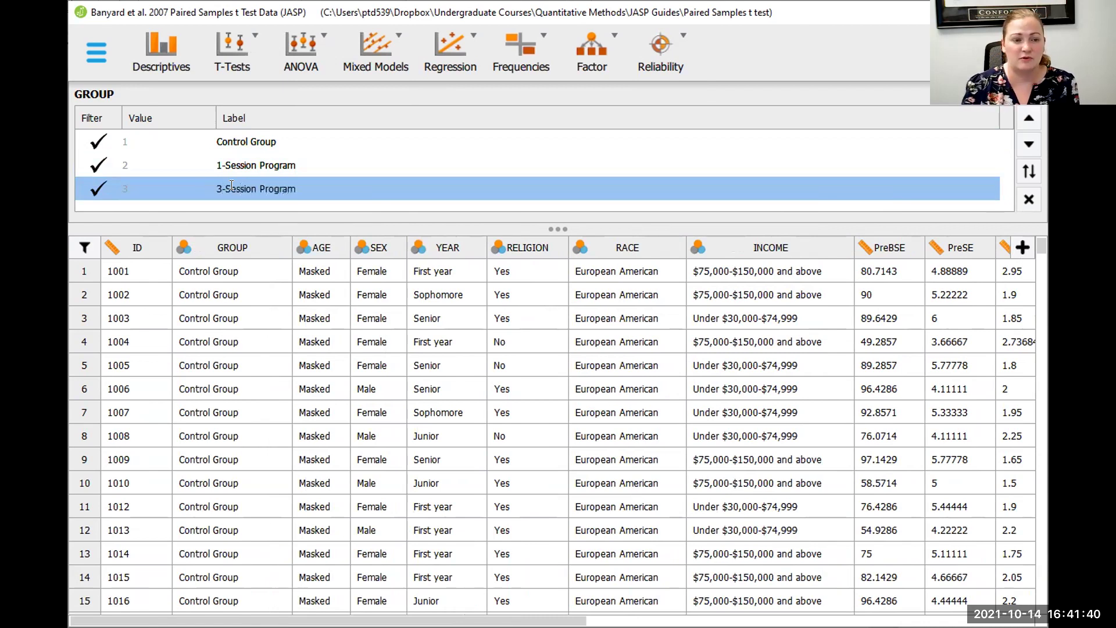
pyautogui.click(275, 164)
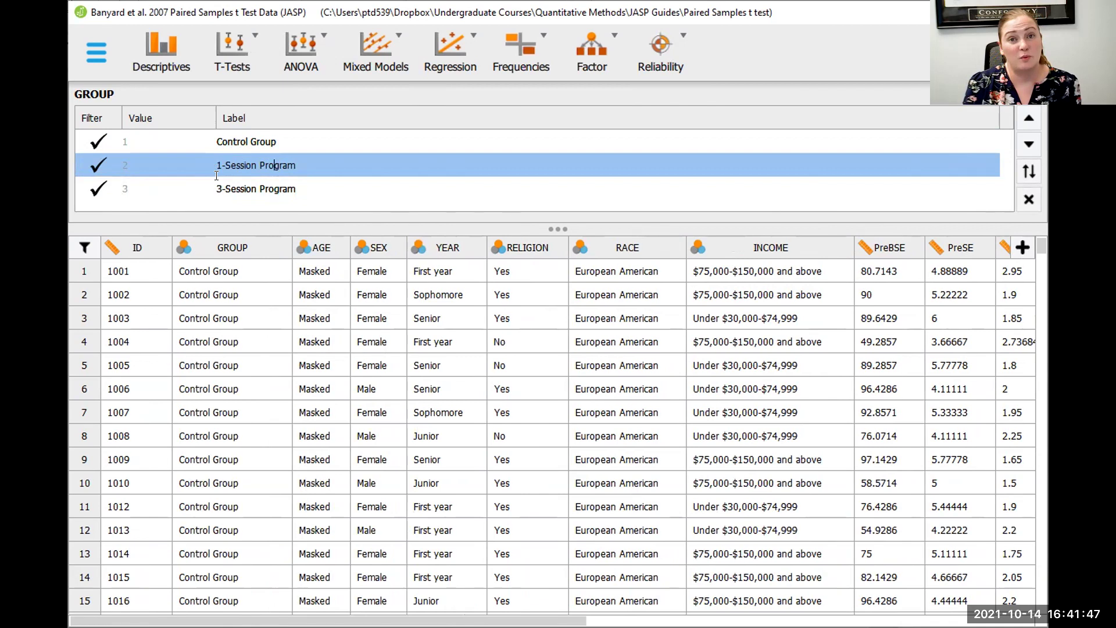
# Step: Filter out the Control Group and 3-Session Program cases so only 1-Session Program remains, and close the label editor
pyautogui.click(96, 143)
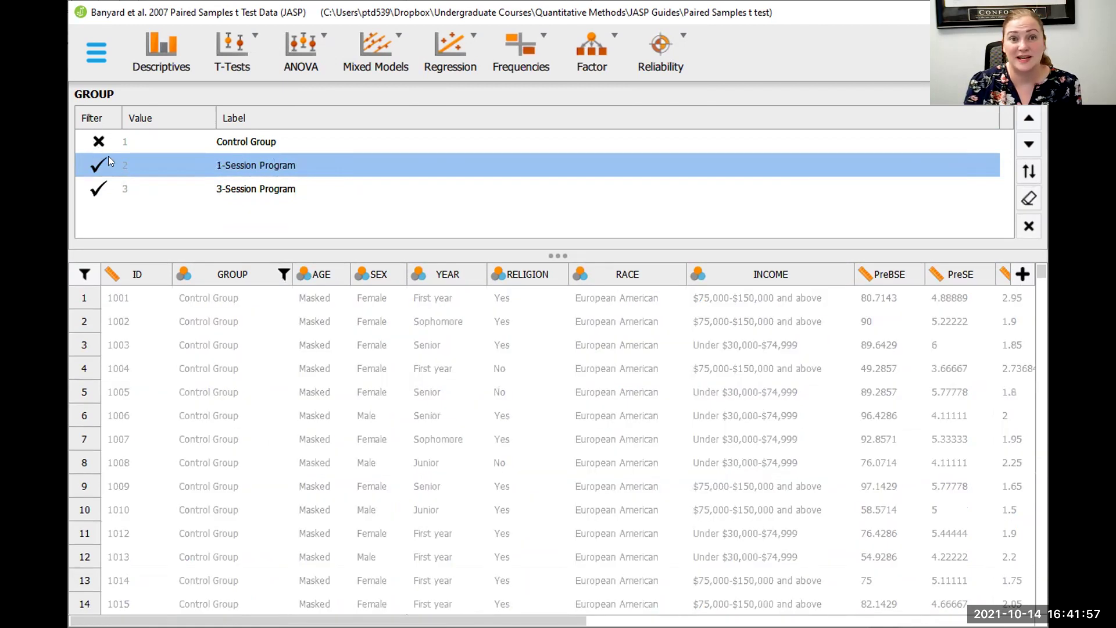
pyautogui.click(97, 191)
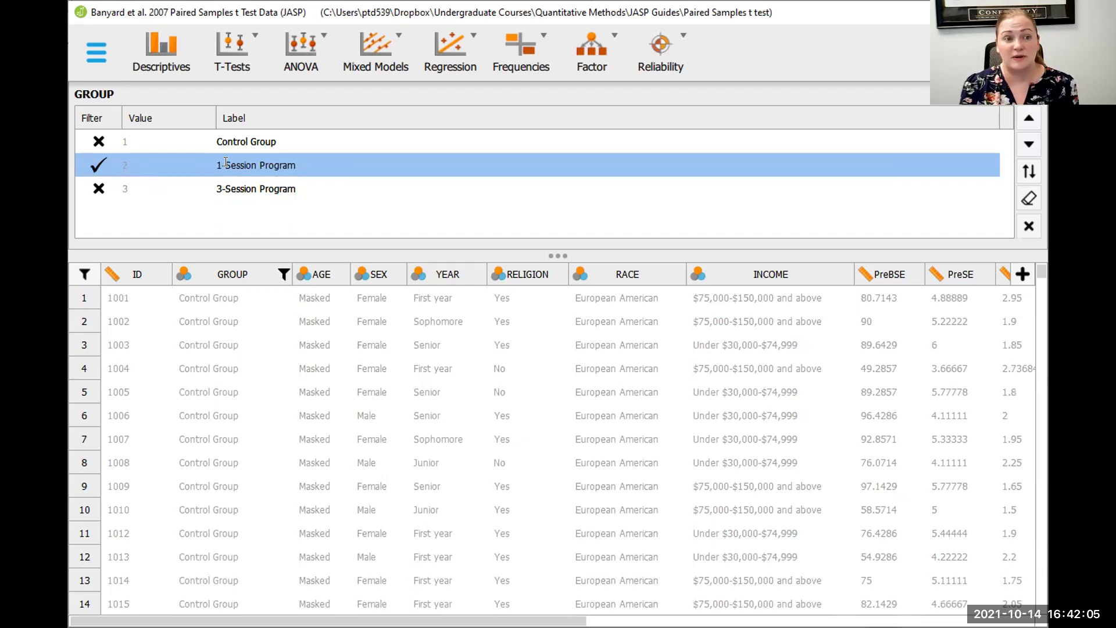
pyautogui.click(1021, 226)
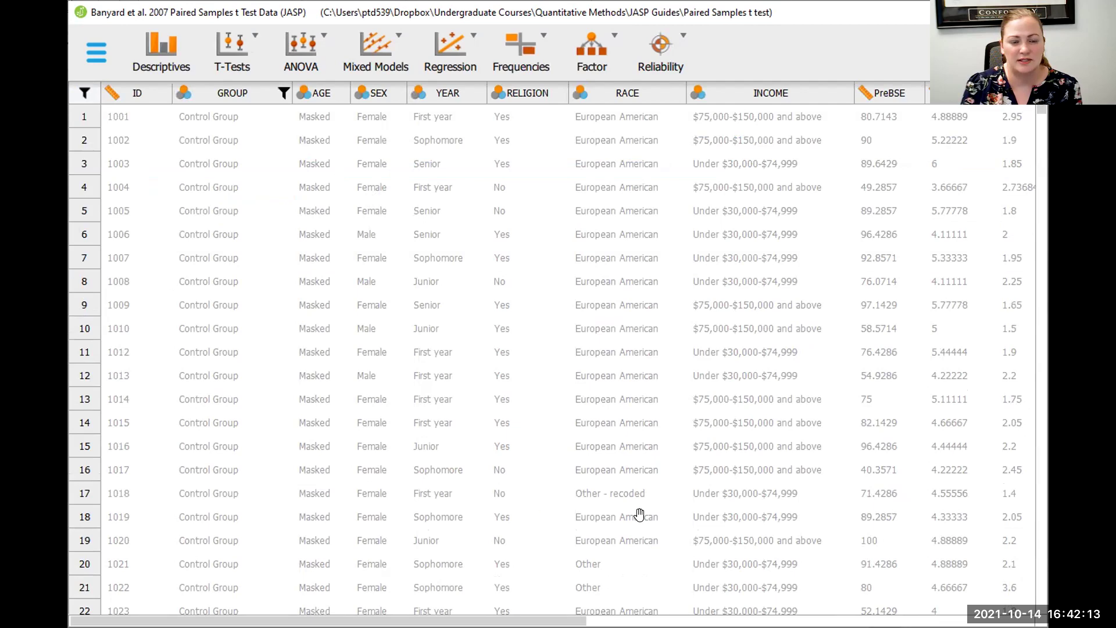
# Step: Look through the data rows to check which groups' cases are filtered out, and return to the first row
pyautogui.moveTo(1042, 107); pyautogui.dragTo(1041, 268)
pyautogui.scroll(-15, 1007, 422)
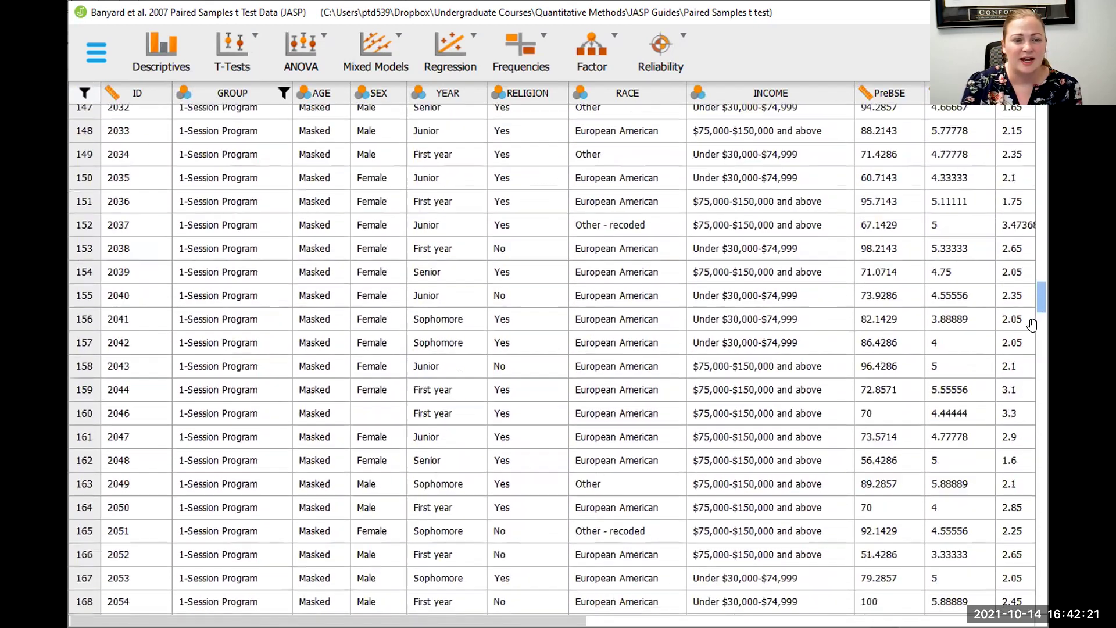
pyautogui.scroll(-16, 1007, 421)
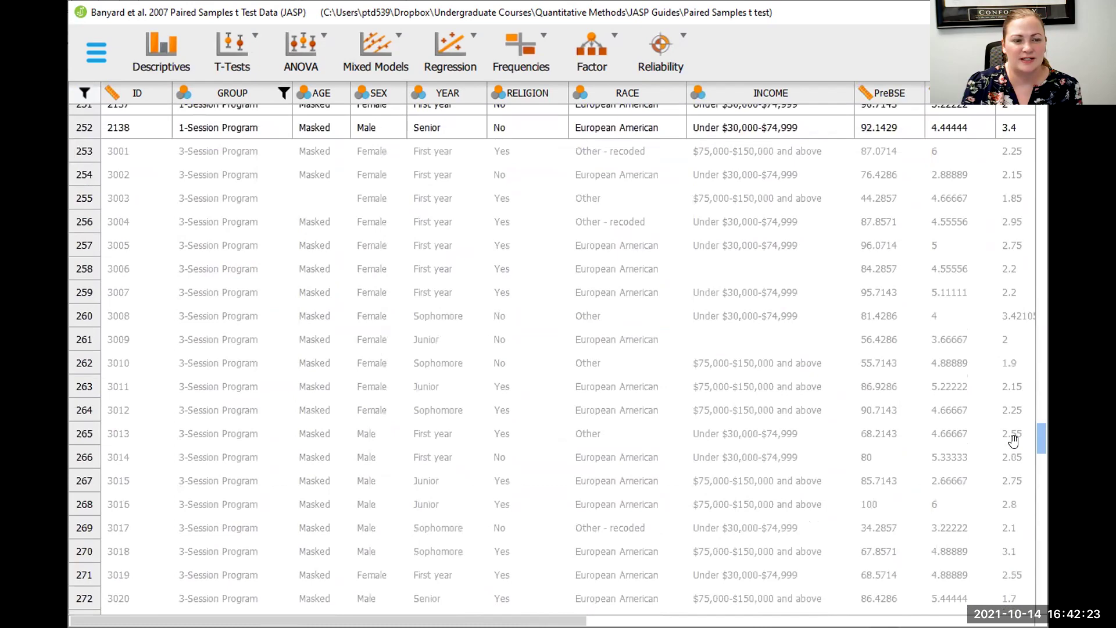
pyautogui.scroll(-6, 1012, 462)
pyautogui.scroll(2, 1011, 470)
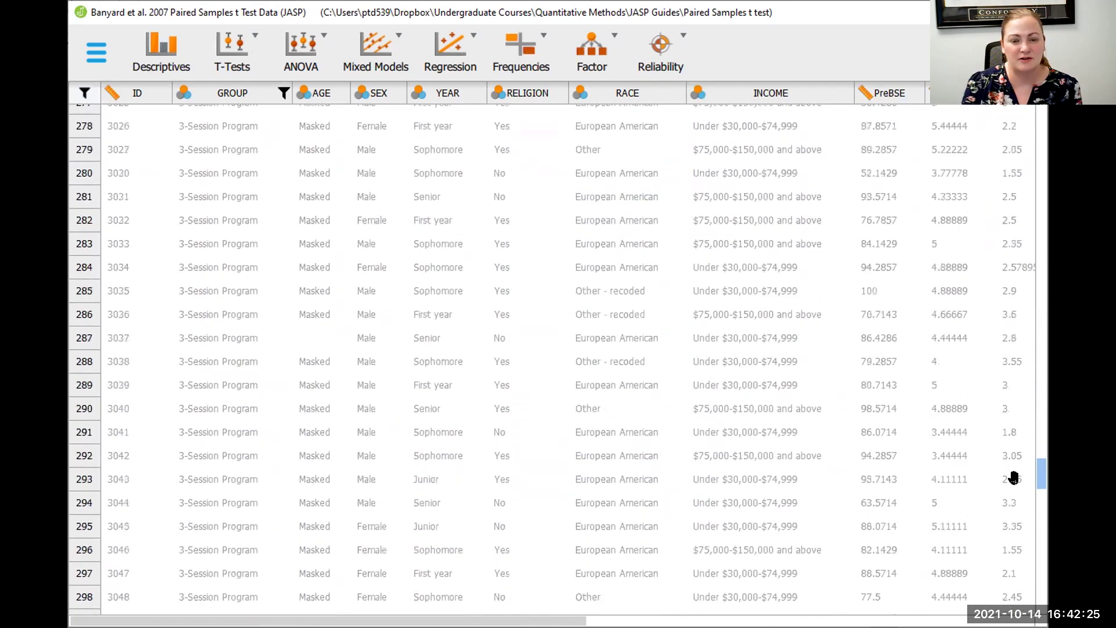
pyautogui.click(1041, 245)
pyautogui.moveTo(1042, 246); pyautogui.dragTo(1042, 111)
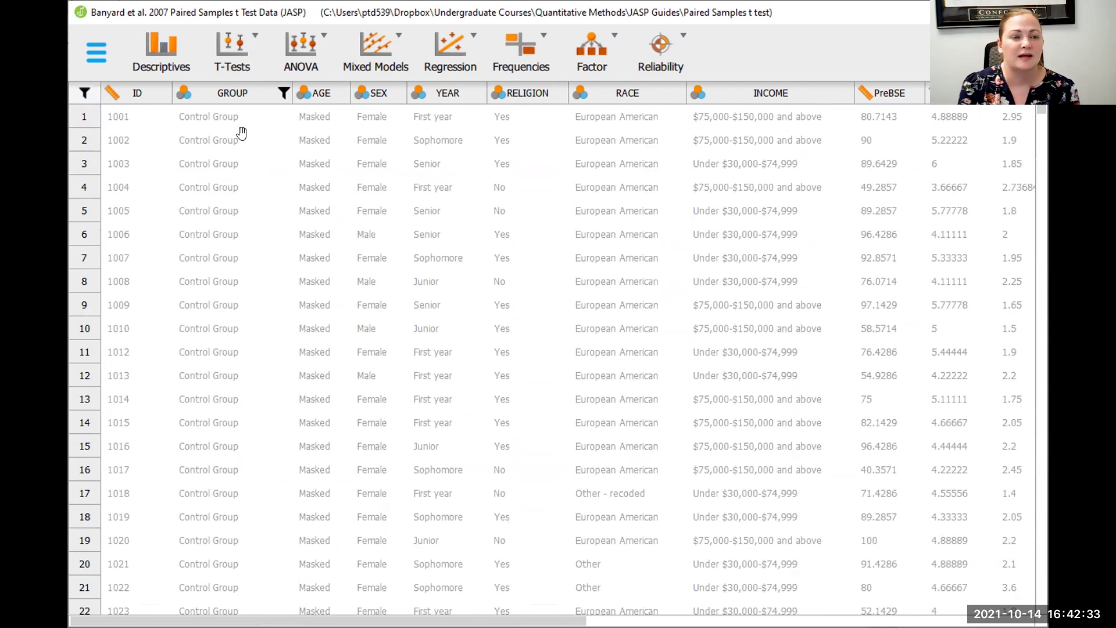
# Step: Create a Descriptive Statistics analysis with BSE_Difference as its variable
pyautogui.click(157, 54)
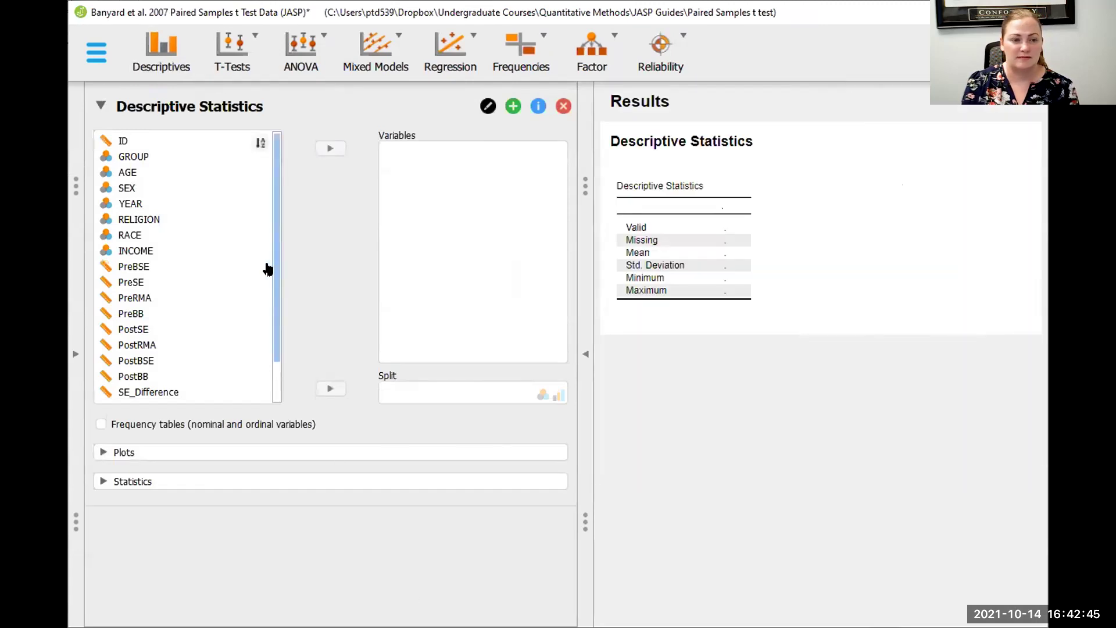
pyautogui.scroll(-1, 268, 338)
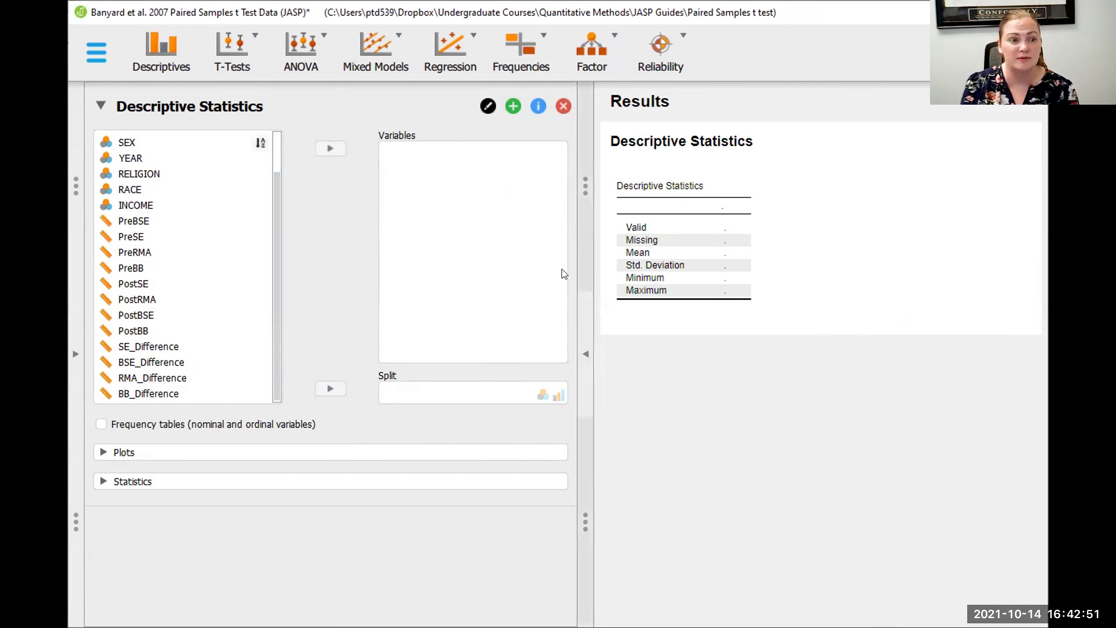
pyautogui.click(156, 346)
pyautogui.click(170, 363)
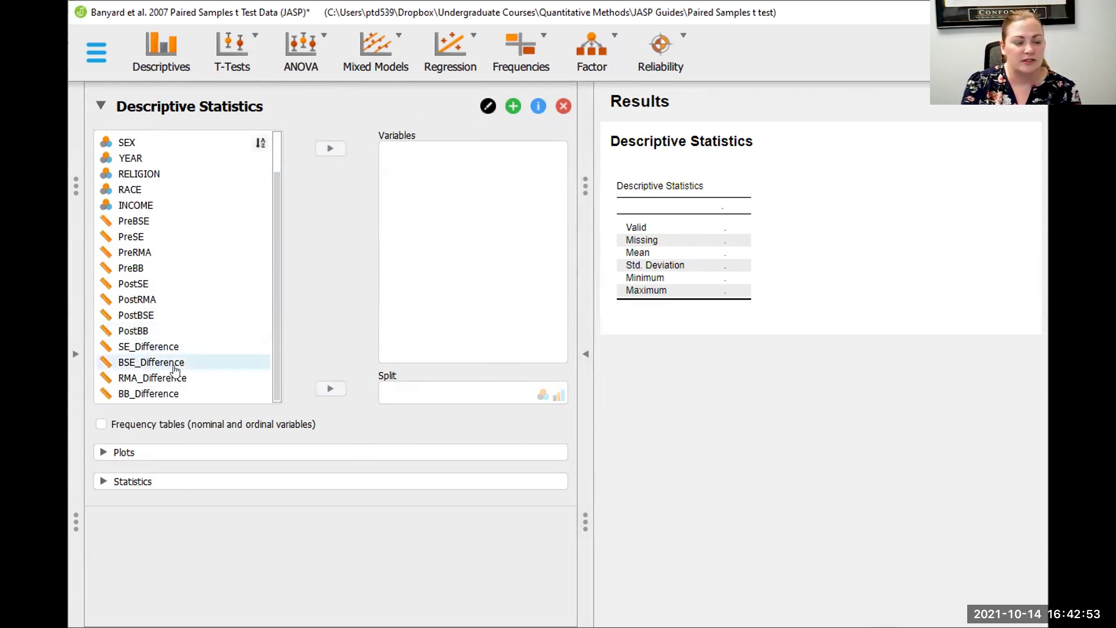
pyautogui.click(174, 367)
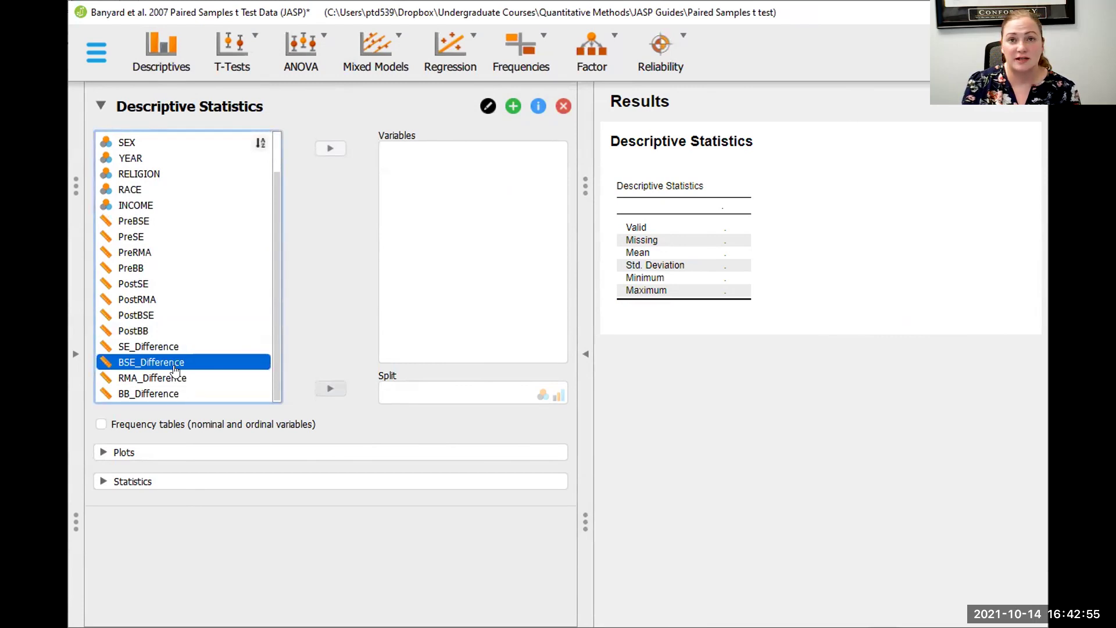
pyautogui.doubleClick(174, 367)
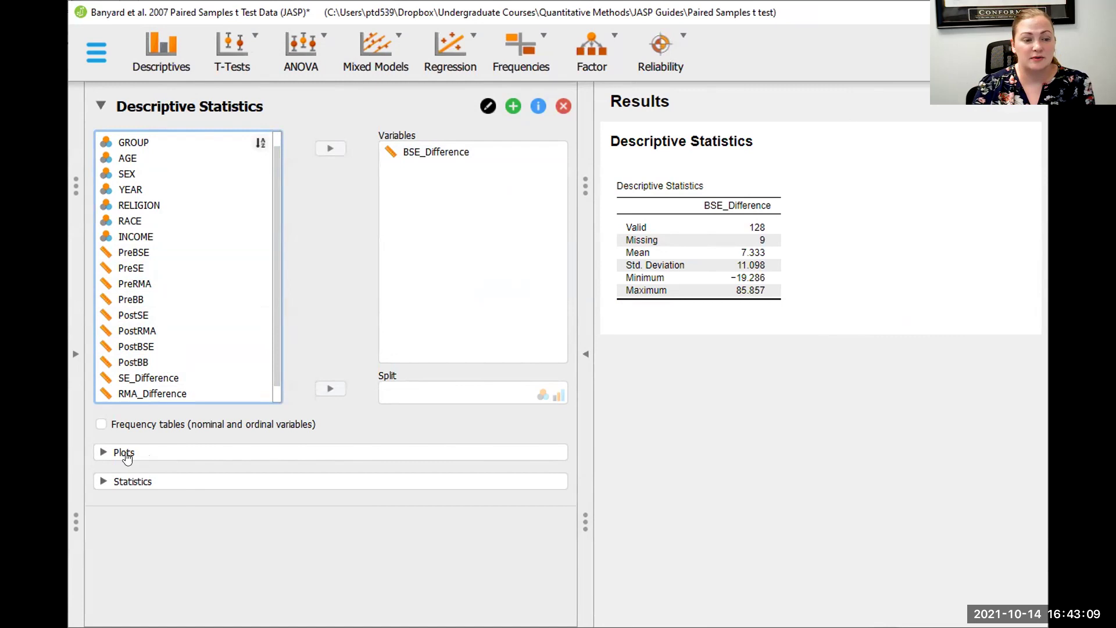
# Step: Add a boxplot of BSE_Difference with the boxplot element and labelled outliers
pyautogui.click(124, 453)
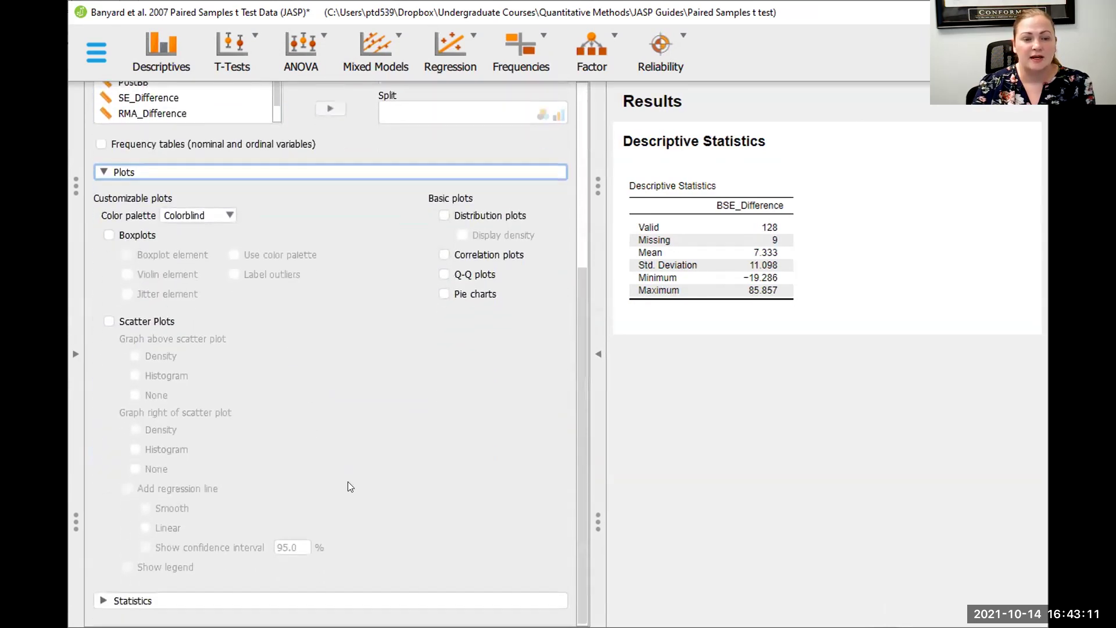
pyautogui.click(110, 236)
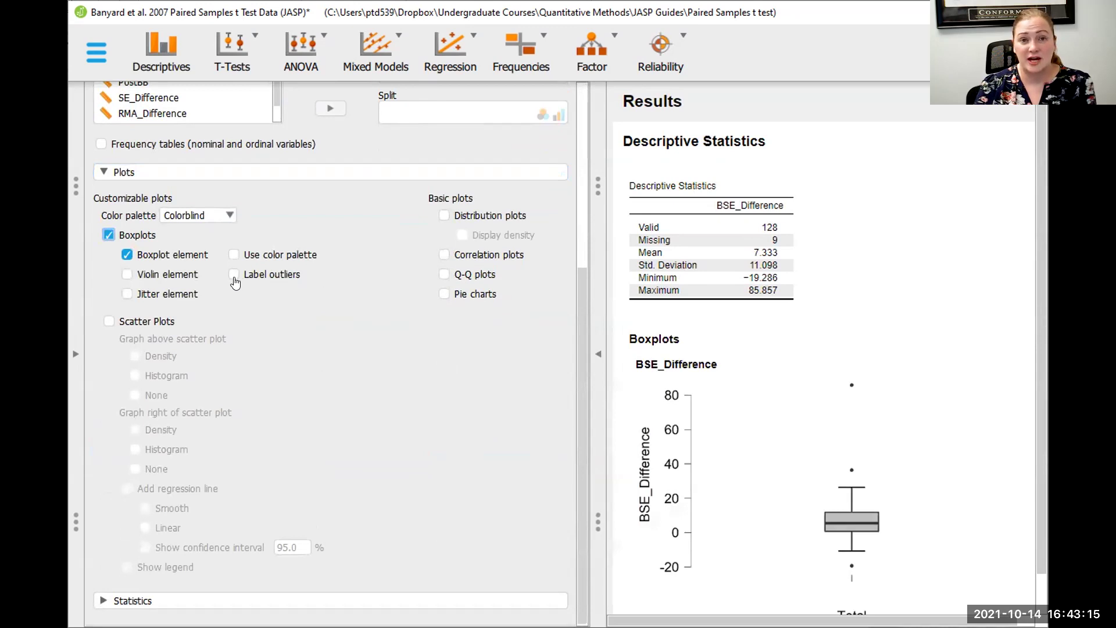
pyautogui.scroll(-1, 981, 414)
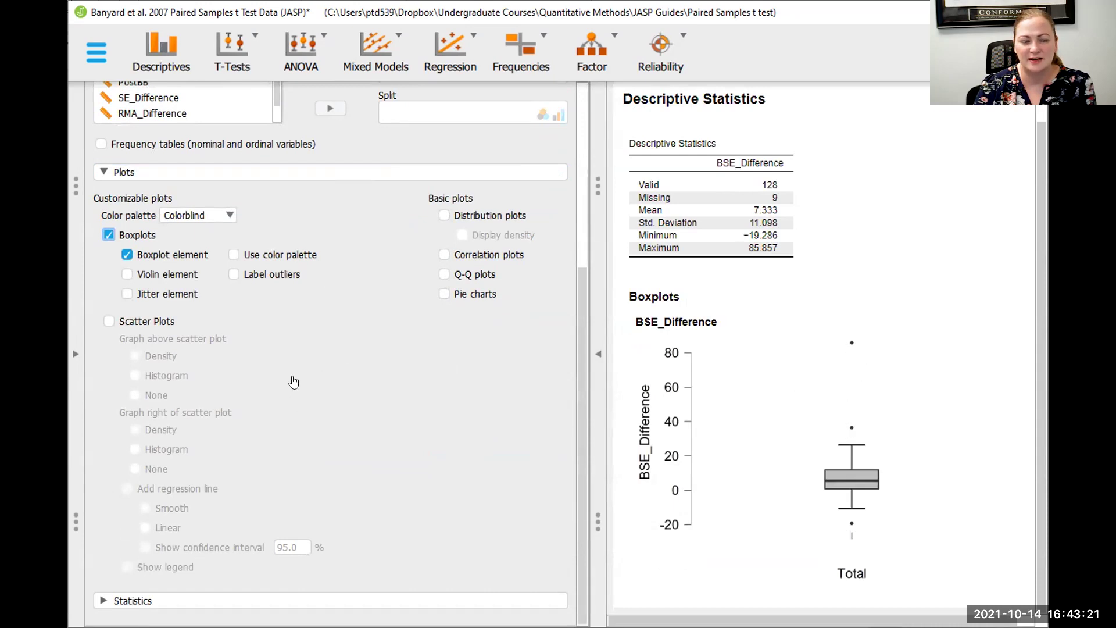
pyautogui.click(233, 274)
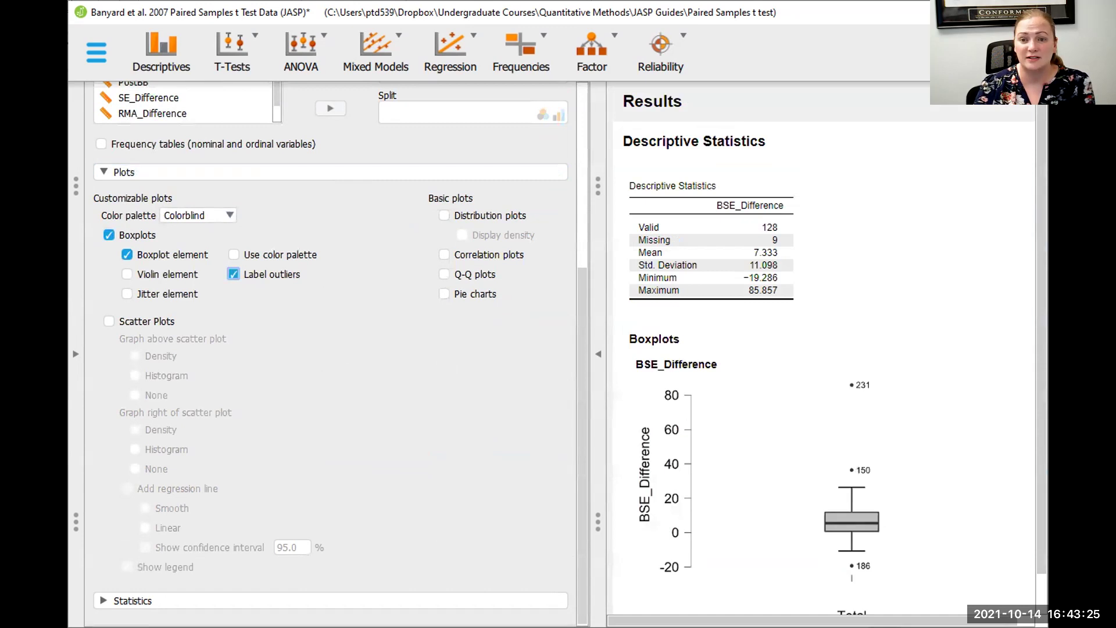
pyautogui.moveTo(1041, 204); pyautogui.dragTo(1042, 259)
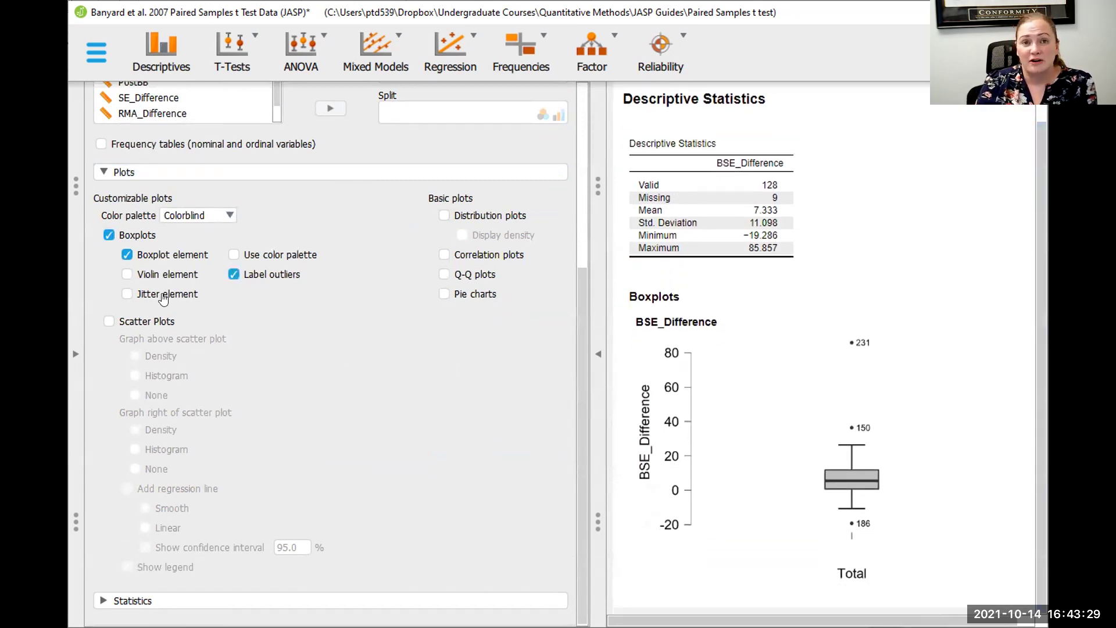
# Step: Try the jitter element on the BSE_Difference boxplot and turn it off again
pyautogui.click(153, 296)
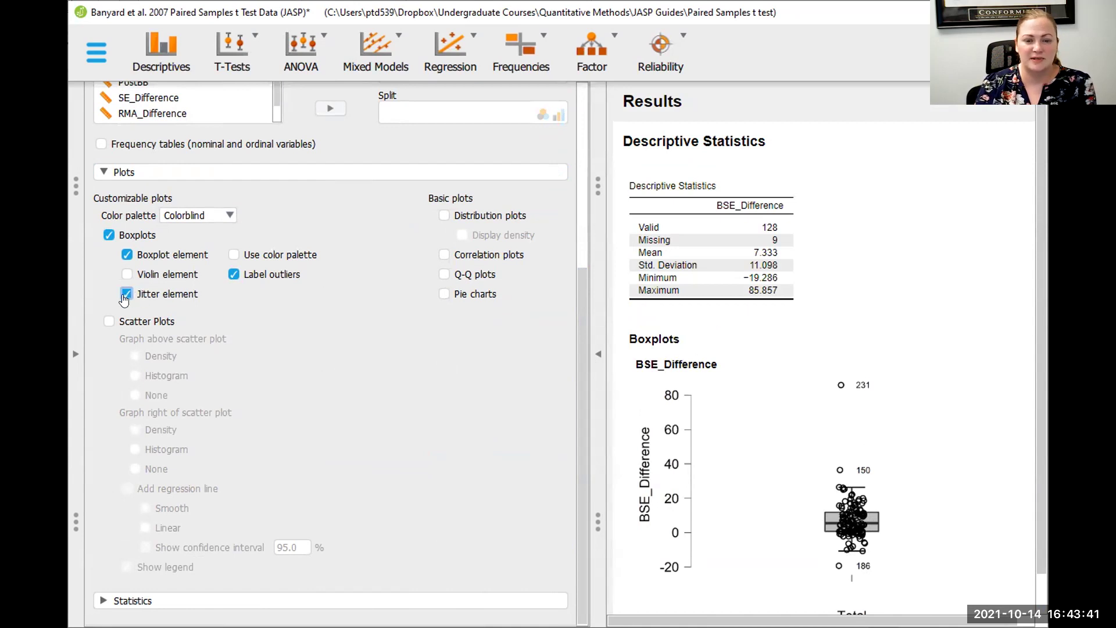
pyautogui.click(124, 295)
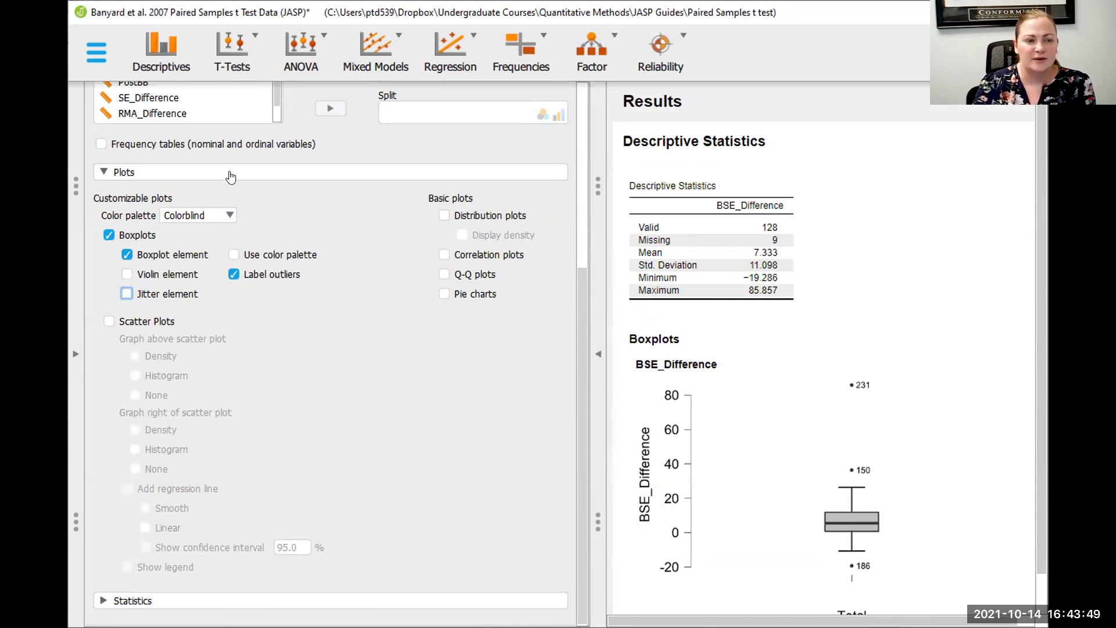
# Step: Add skewness and kurtosis to the descriptive statistics for BSE_Difference
pyautogui.click(230, 176)
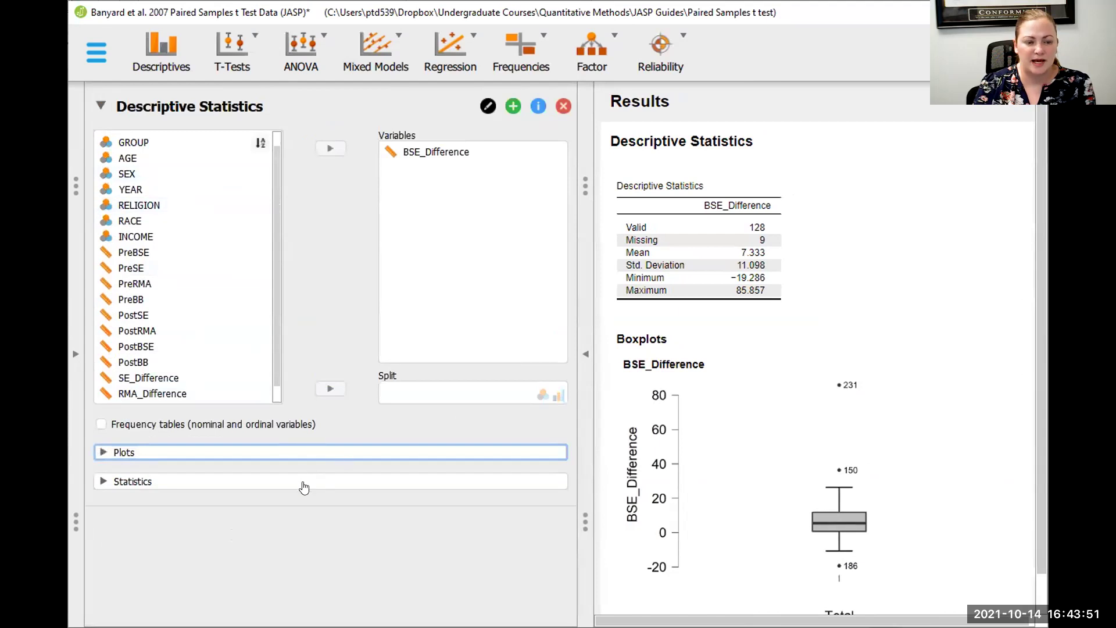
pyautogui.click(304, 487)
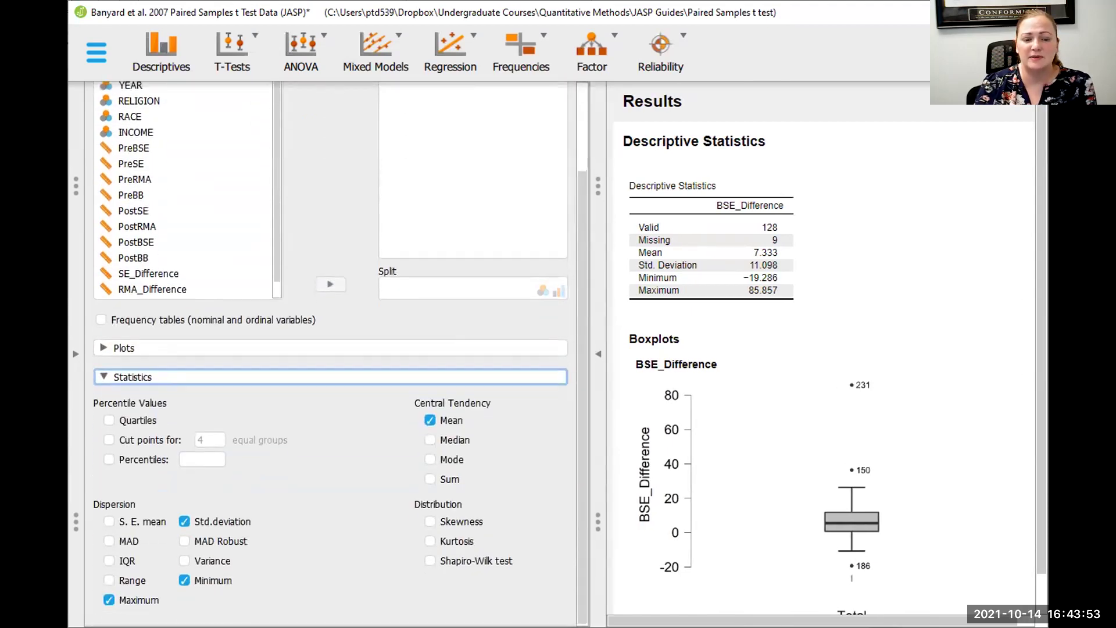
pyautogui.click(462, 522)
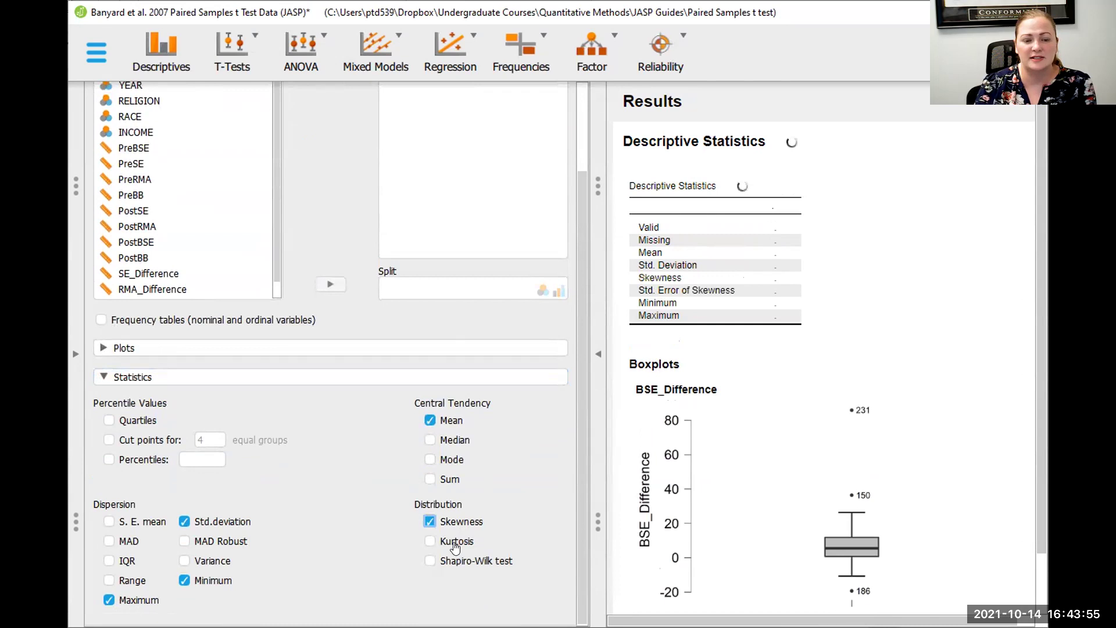
pyautogui.click(455, 546)
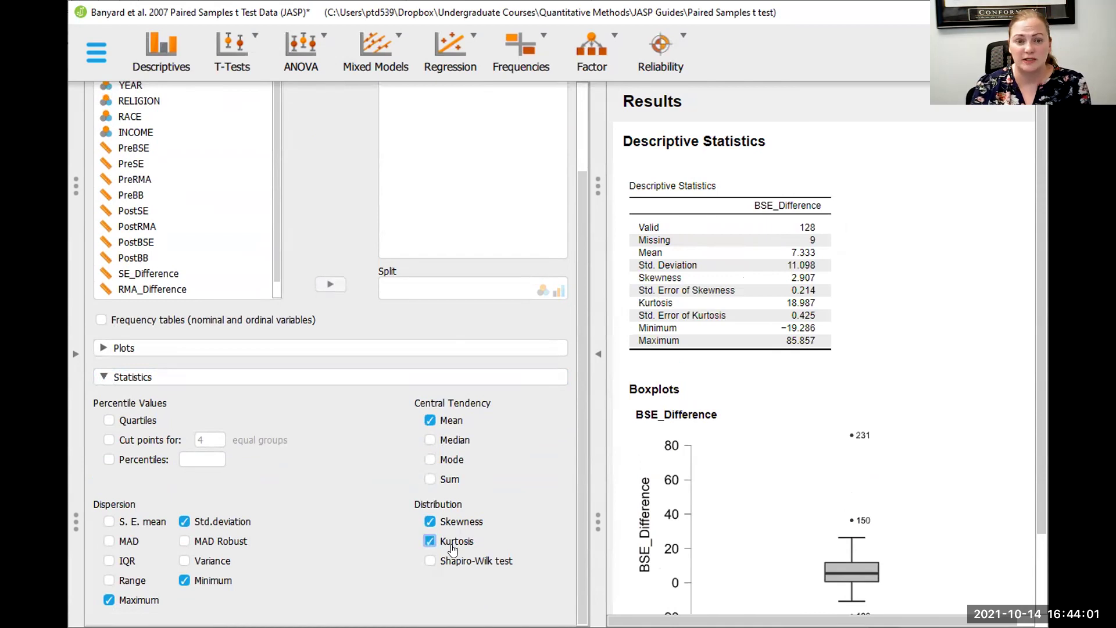
# Step: Expand the results area and enlarge the BSE_Difference boxplot
pyautogui.click(594, 349)
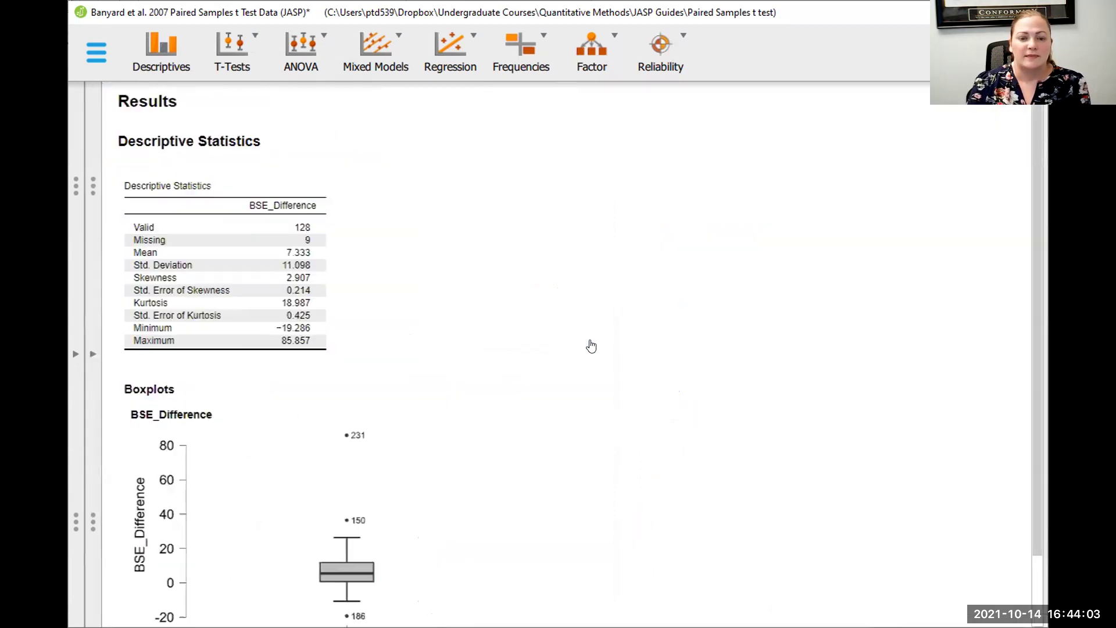
pyautogui.scroll(-1, 609, 507)
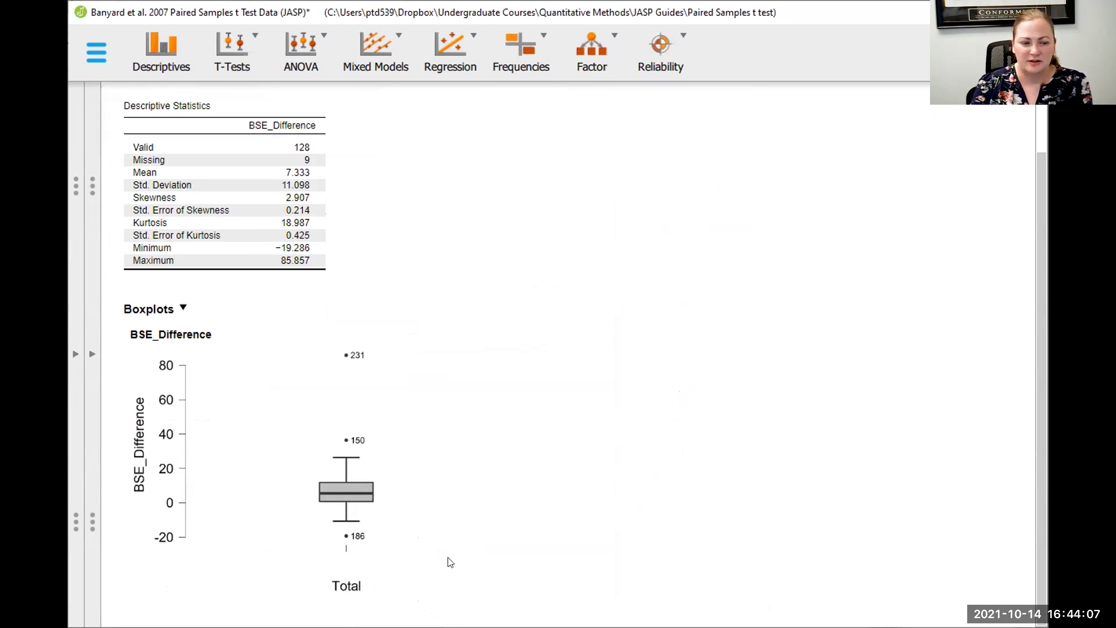
pyautogui.moveTo(499, 591); pyautogui.dragTo(827, 533)
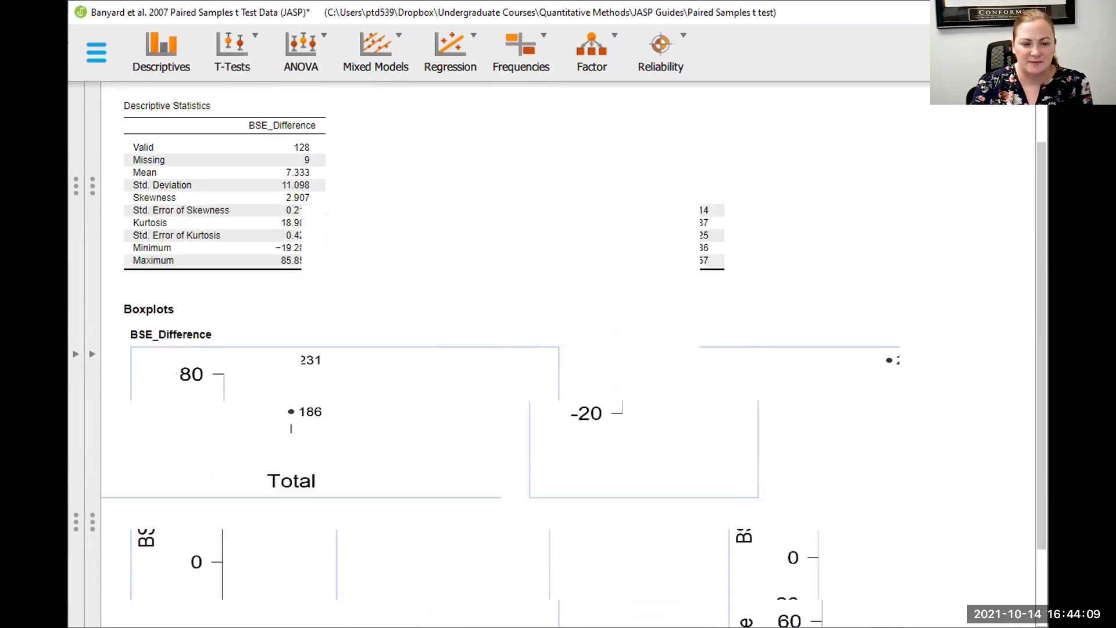
pyautogui.scroll(-1, 841, 533)
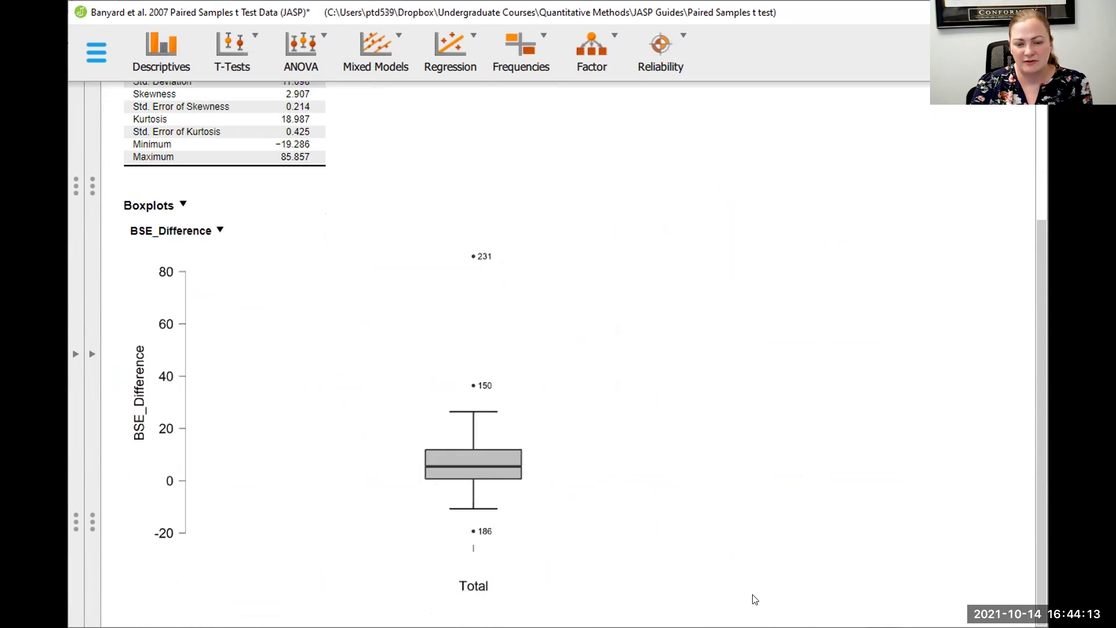
pyautogui.moveTo(752, 589); pyautogui.dragTo(793, 608)
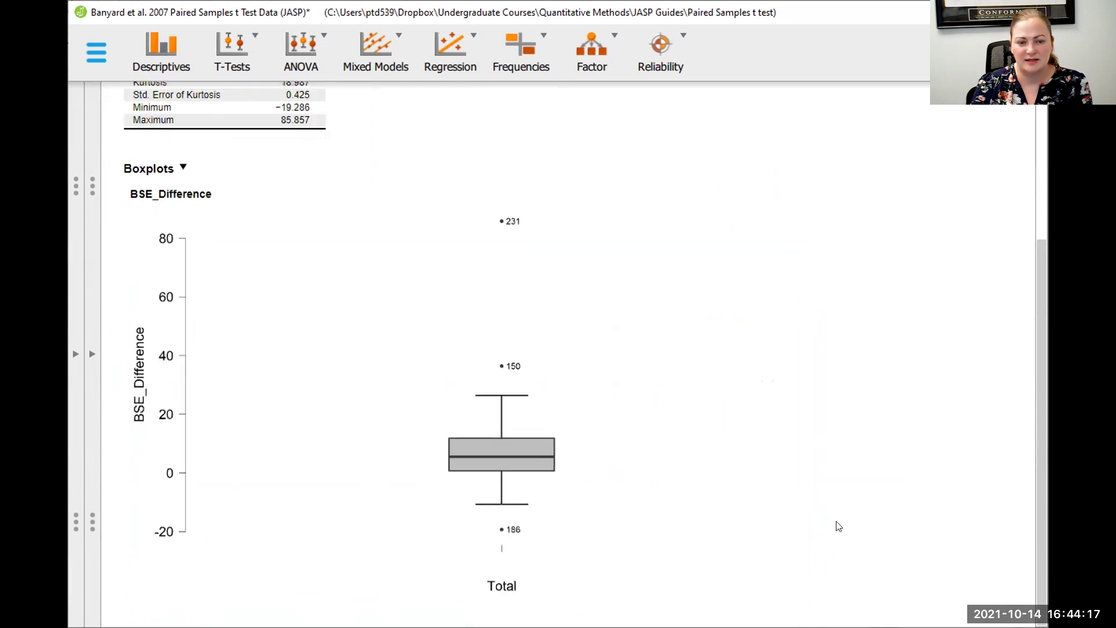
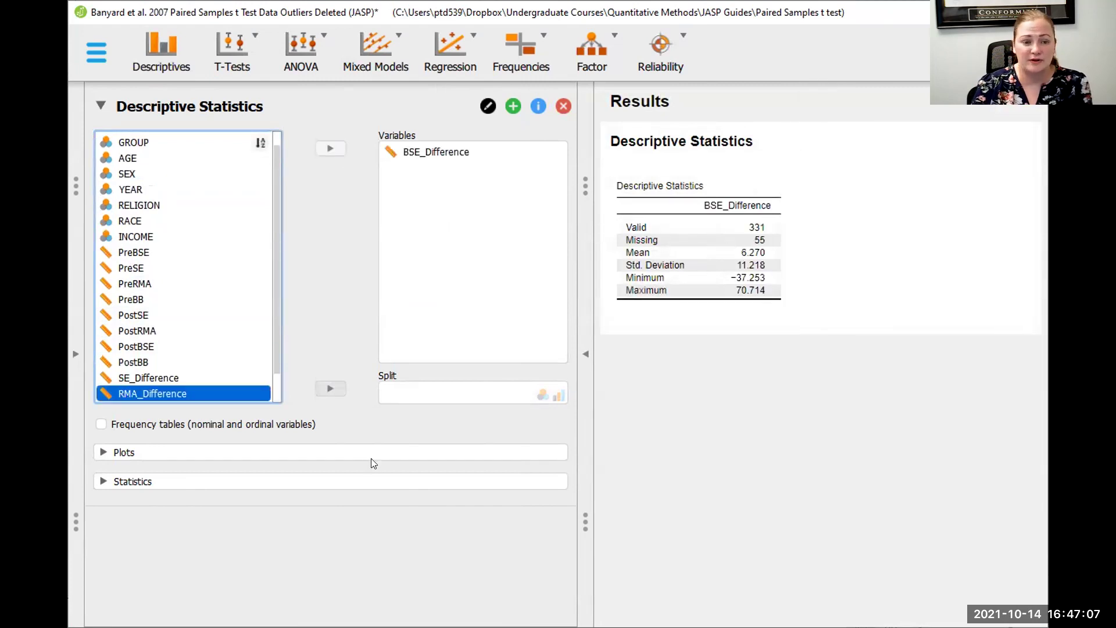
# Step: Add a BSE_Difference boxplot with the boxplot element and labelled outliers for the data with outliers deleted
pyautogui.click(375, 453)
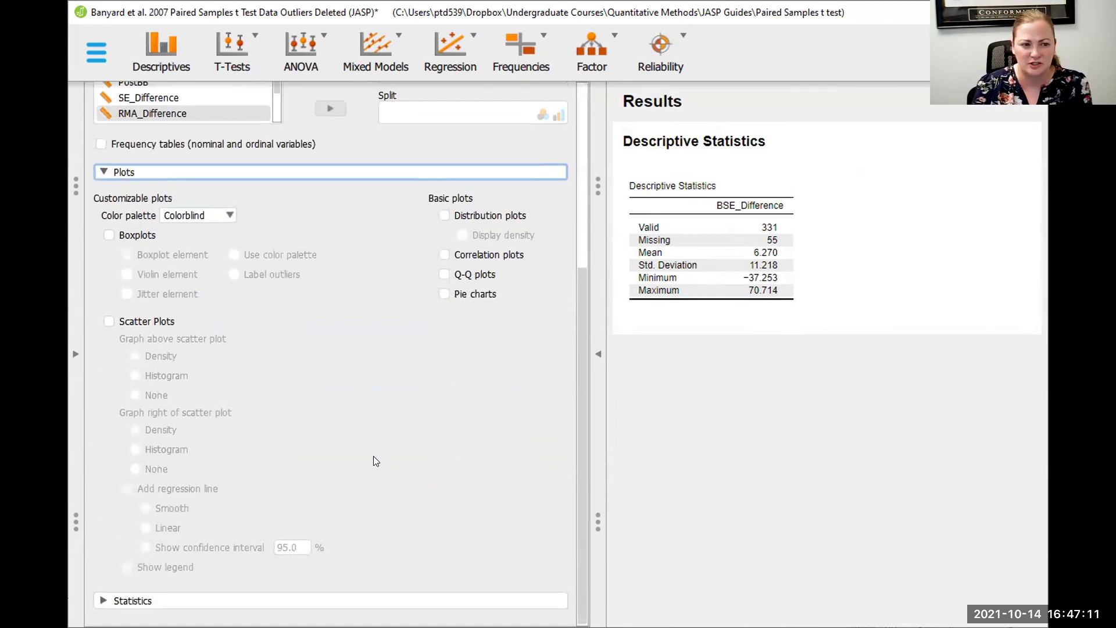
pyautogui.click(109, 235)
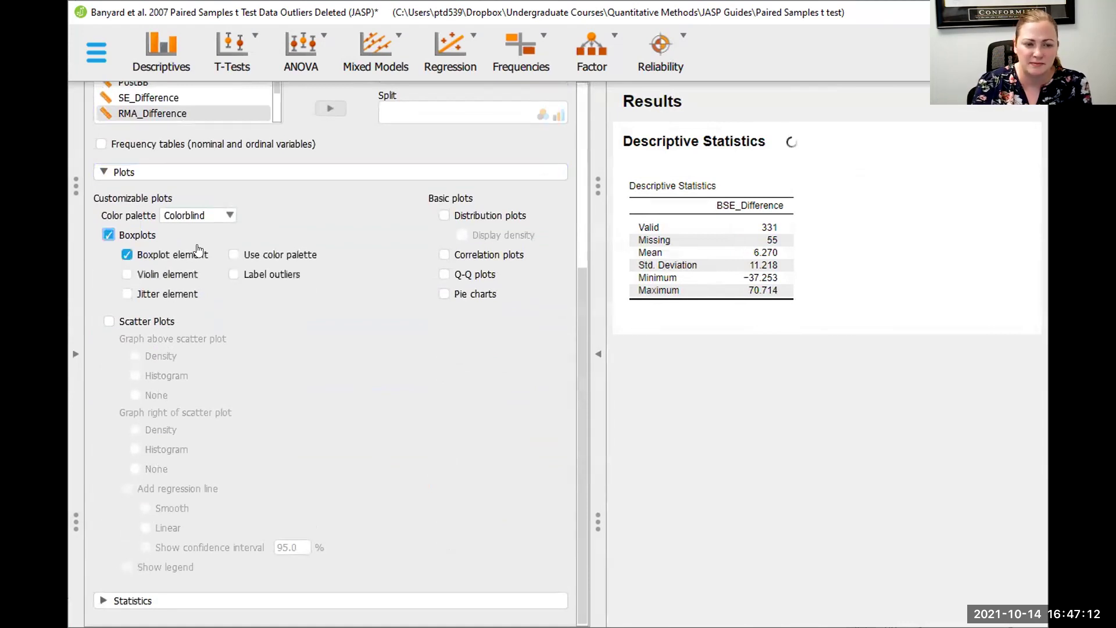
pyautogui.click(261, 273)
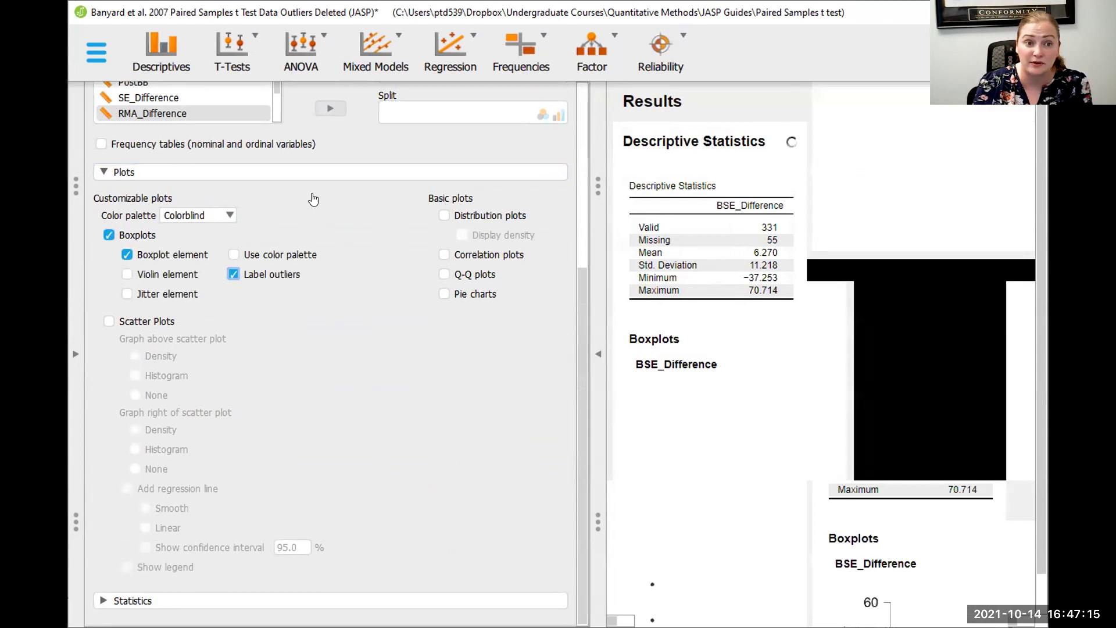
pyautogui.scroll(5, 317, 175)
pyautogui.click(298, 457)
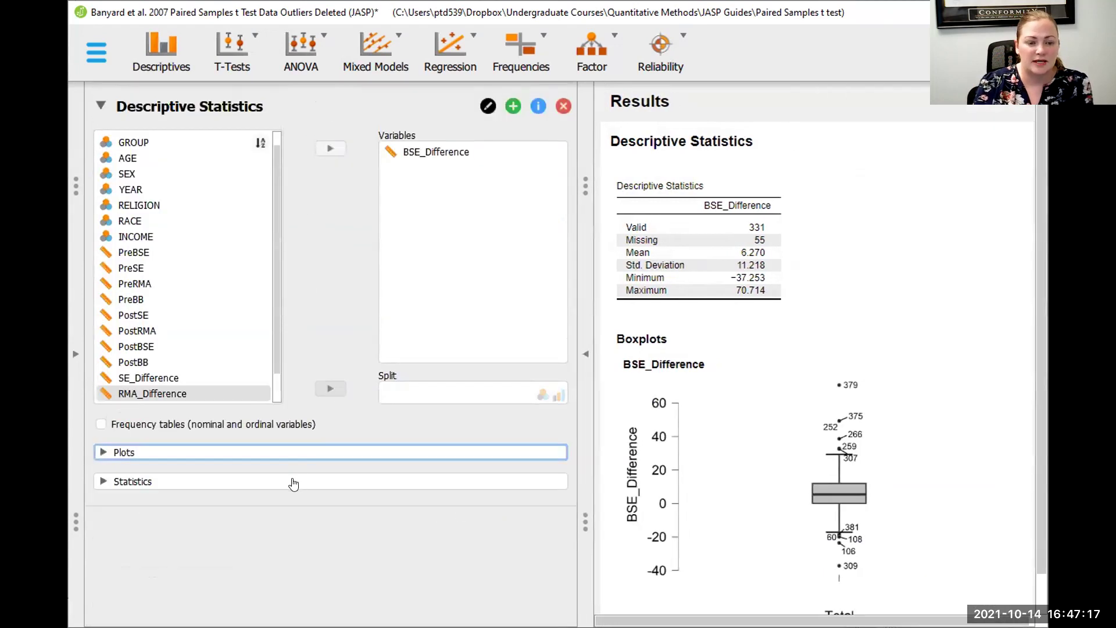
# Step: Add skewness and kurtosis to the BSE_Difference descriptives and review the table and boxplot in the expanded results
pyautogui.click(292, 481)
pyautogui.click(428, 522)
pyautogui.click(429, 541)
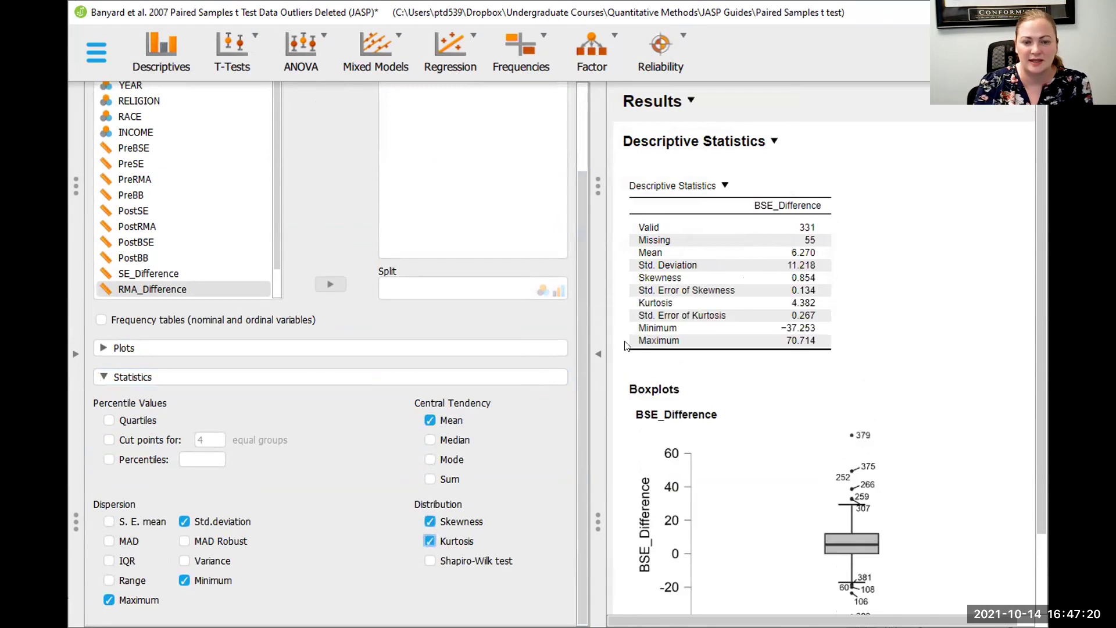
pyautogui.click(596, 356)
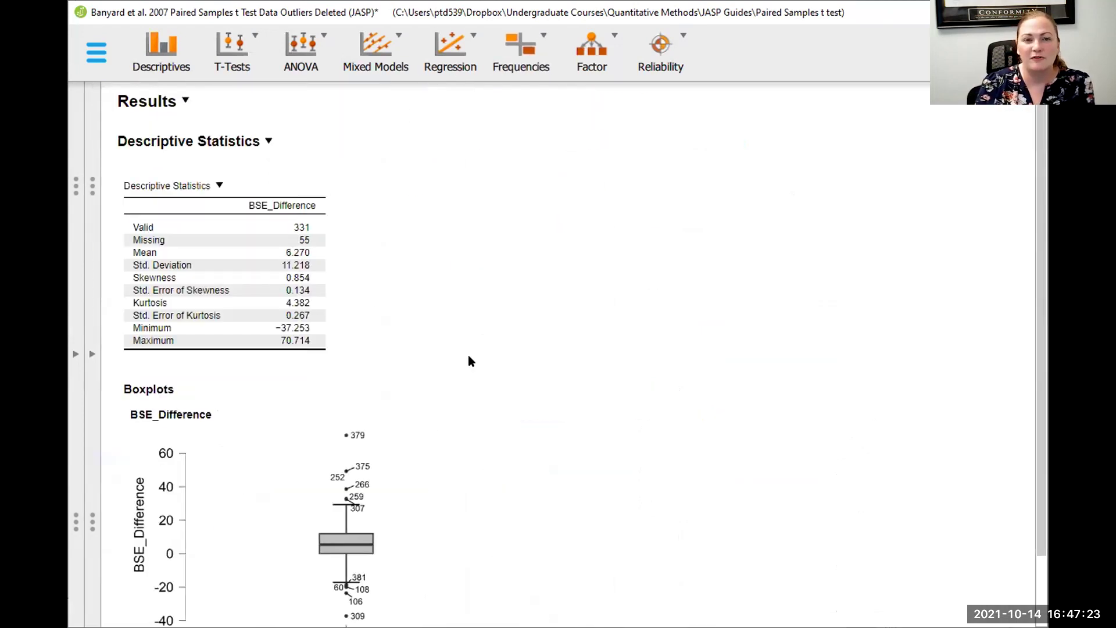
pyautogui.scroll(-1, 561, 424)
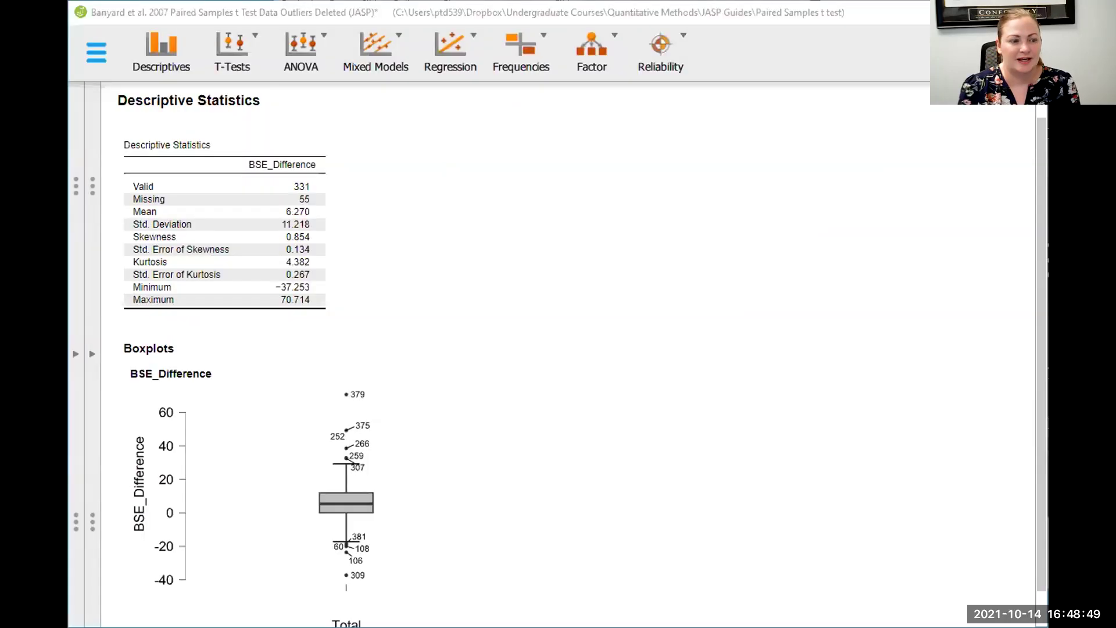
pyautogui.scroll(-1, 750, 346)
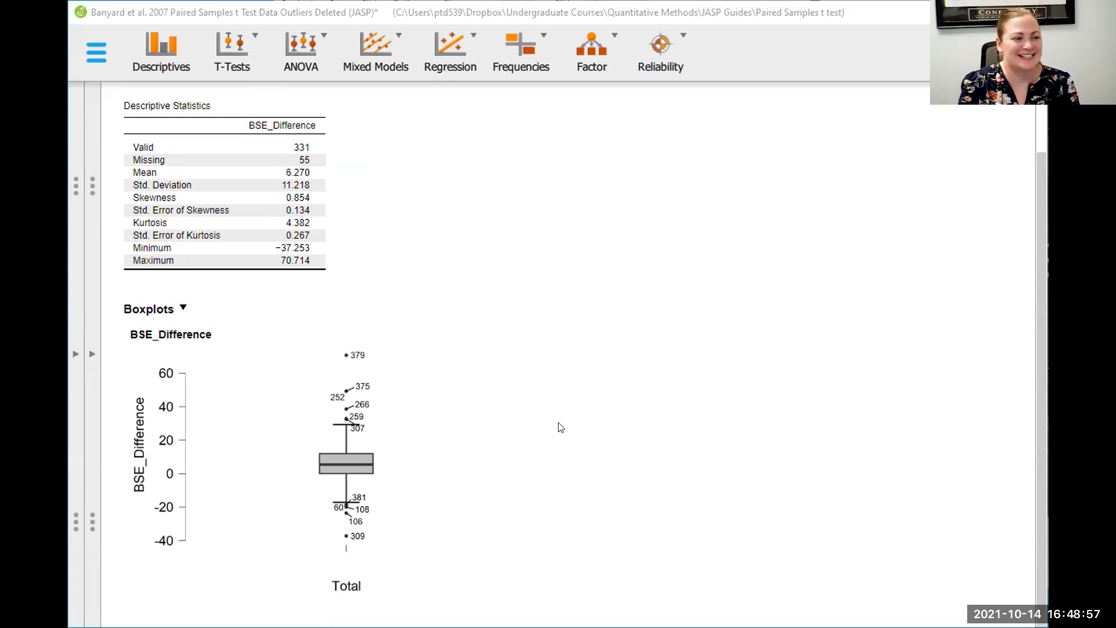
# Step: Show the data table and change the label of GROUP value 1 to "Control Group"
pyautogui.click(92, 354)
pyautogui.click(78, 355)
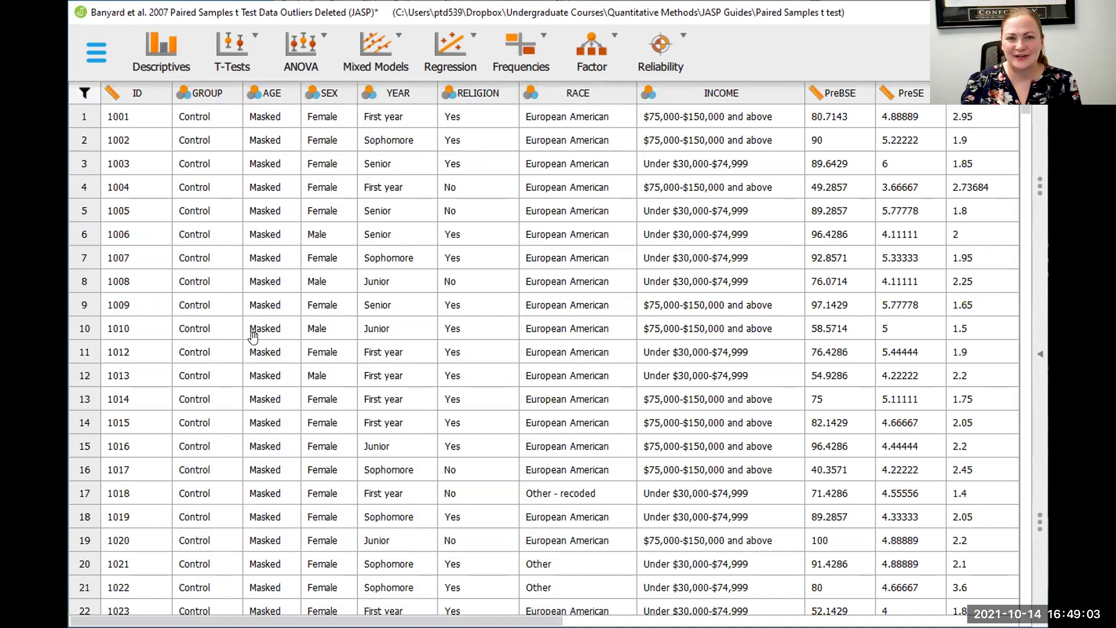
pyautogui.click(214, 96)
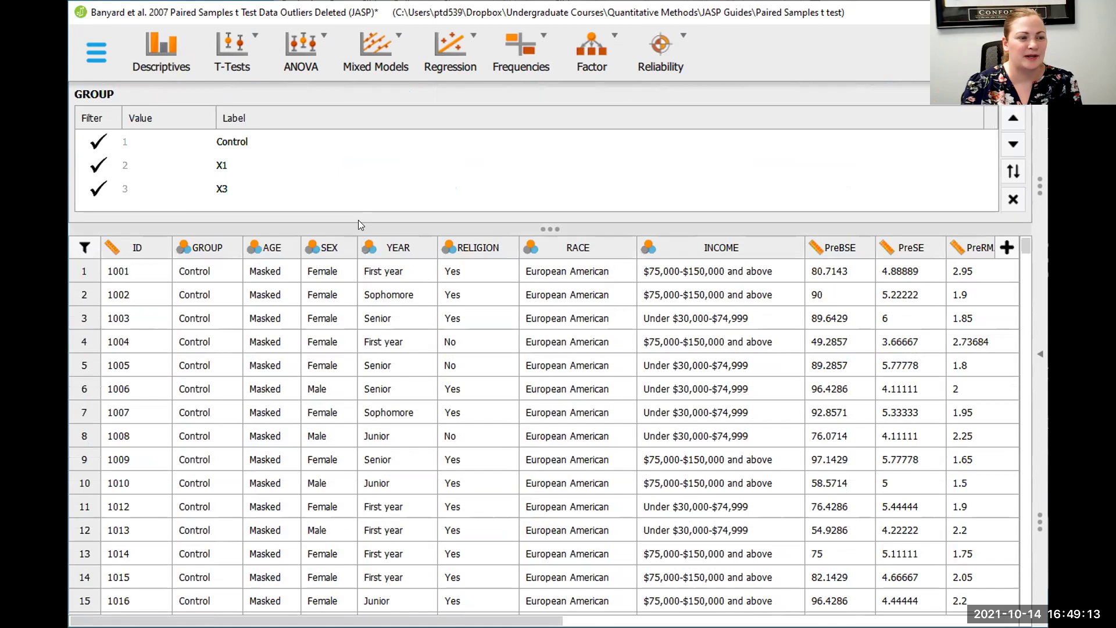
pyautogui.click(266, 134)
pyautogui.write('Group')
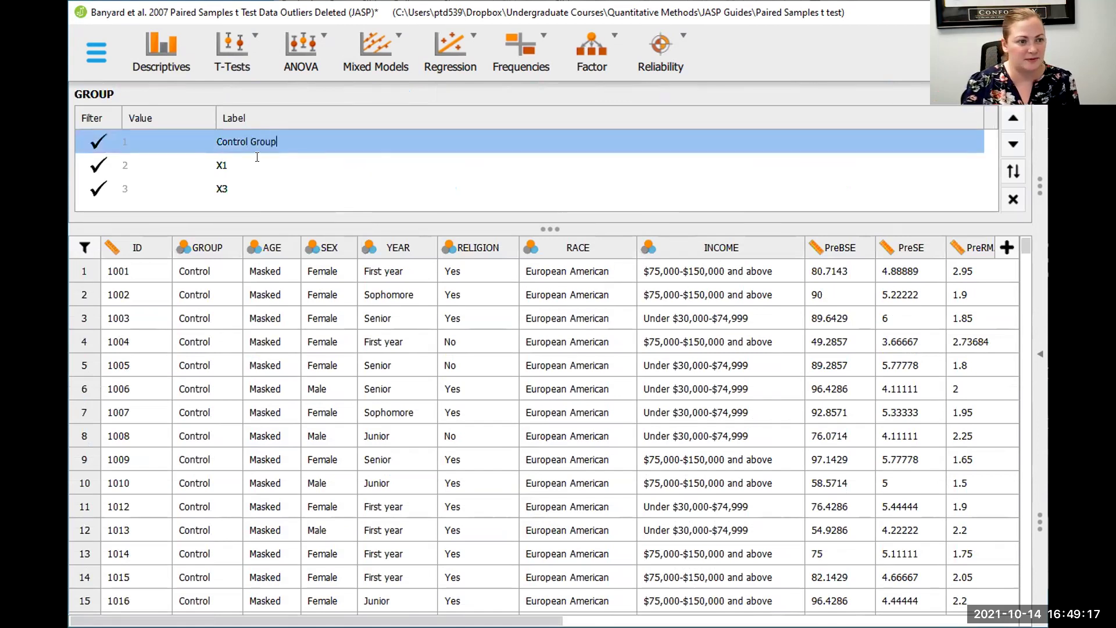
# Step: Label GROUP value 2 as "1-Session Program" and value 3 as "3-Session Program"
pyautogui.click(257, 157)
pyautogui.press('BackSpace')
pyautogui.press('BackSpace')
pyautogui.write('1-Session Program')
pyautogui.click(254, 189)
pyautogui.press('BackSpace')
pyautogui.press('BackSpace')
pyautogui.write('3-Session Program')
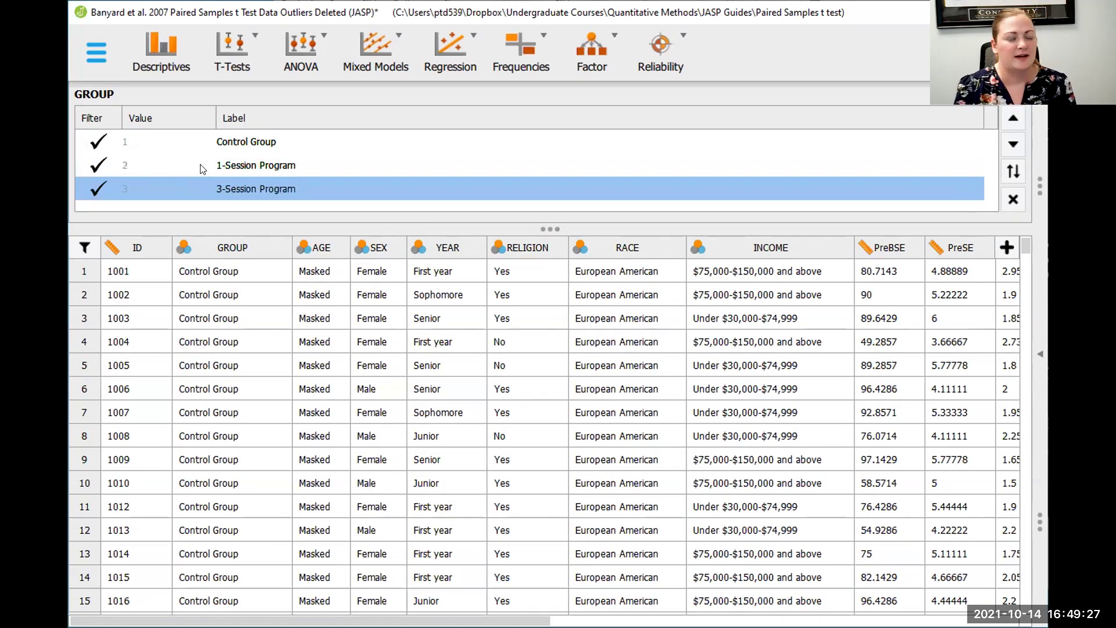
# Step: Filter out the Control Group and 3-Session Program cases, and return to the BSE_Difference results
pyautogui.click(238, 151)
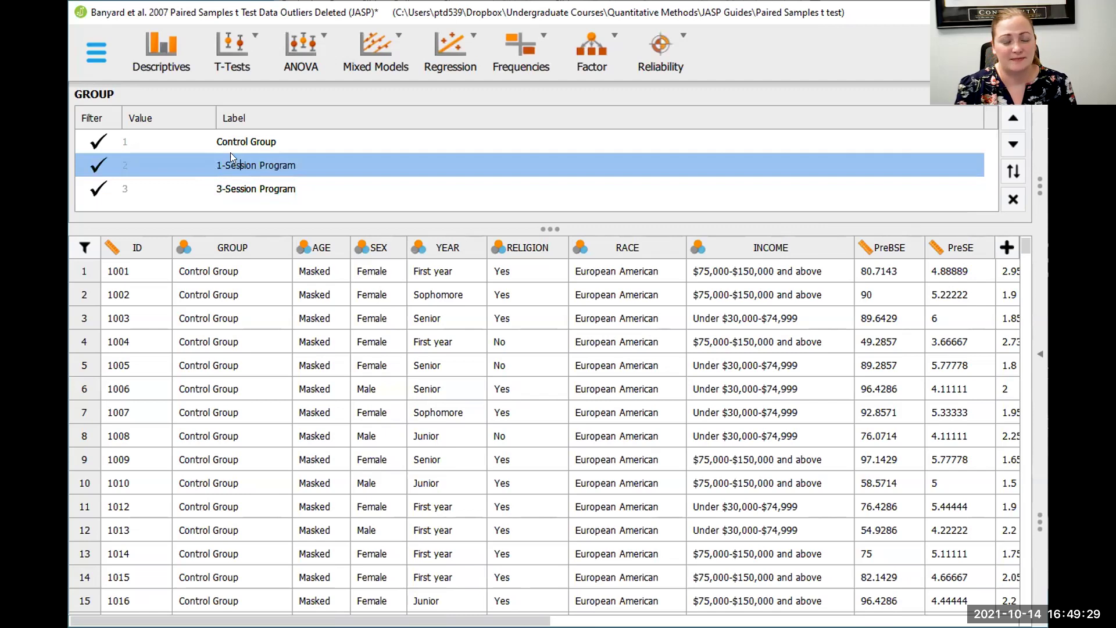
pyautogui.click(98, 141)
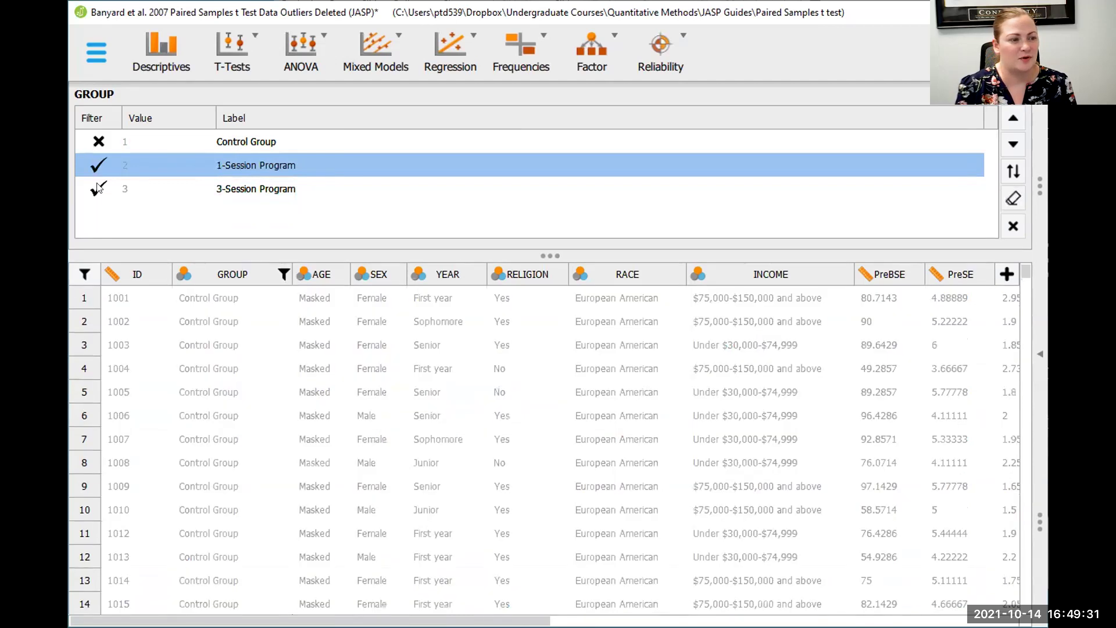
pyautogui.click(99, 188)
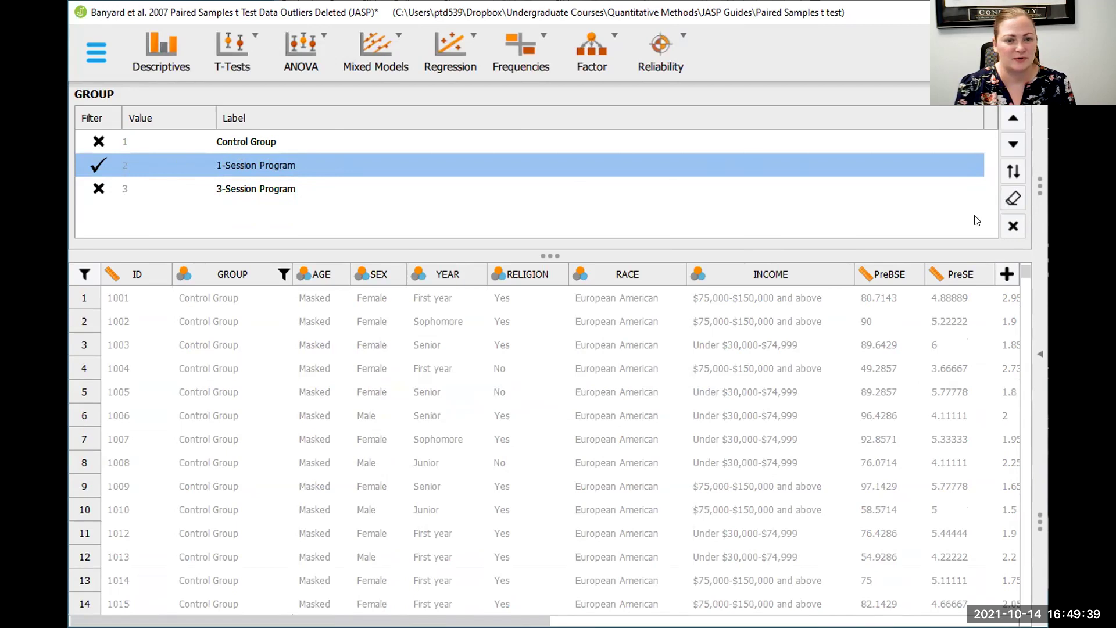
pyautogui.click(1014, 226)
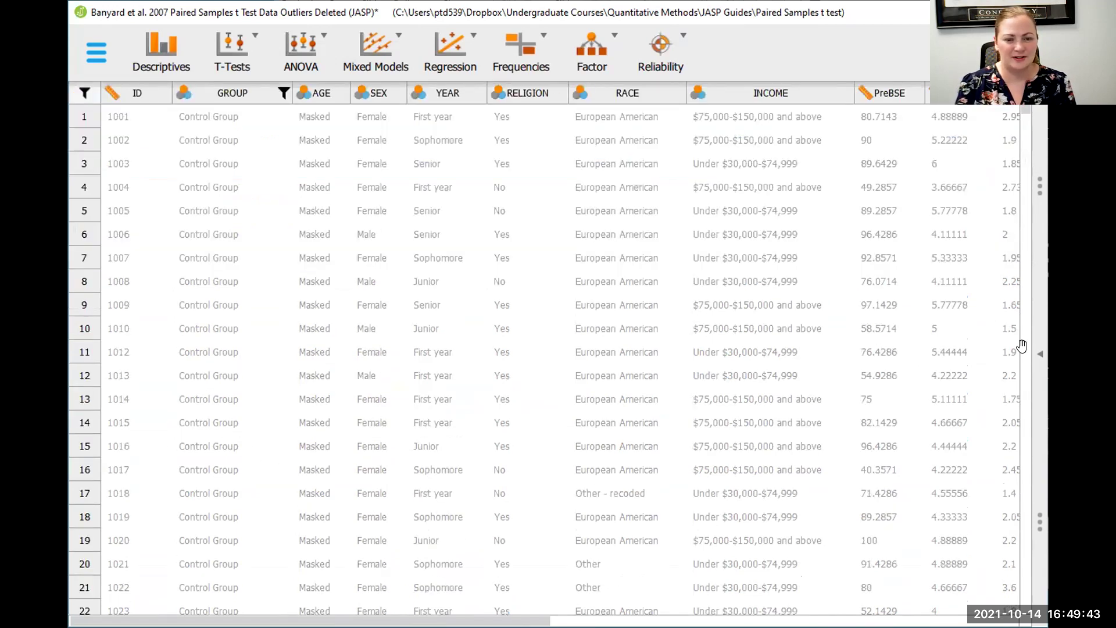
pyautogui.click(1040, 353)
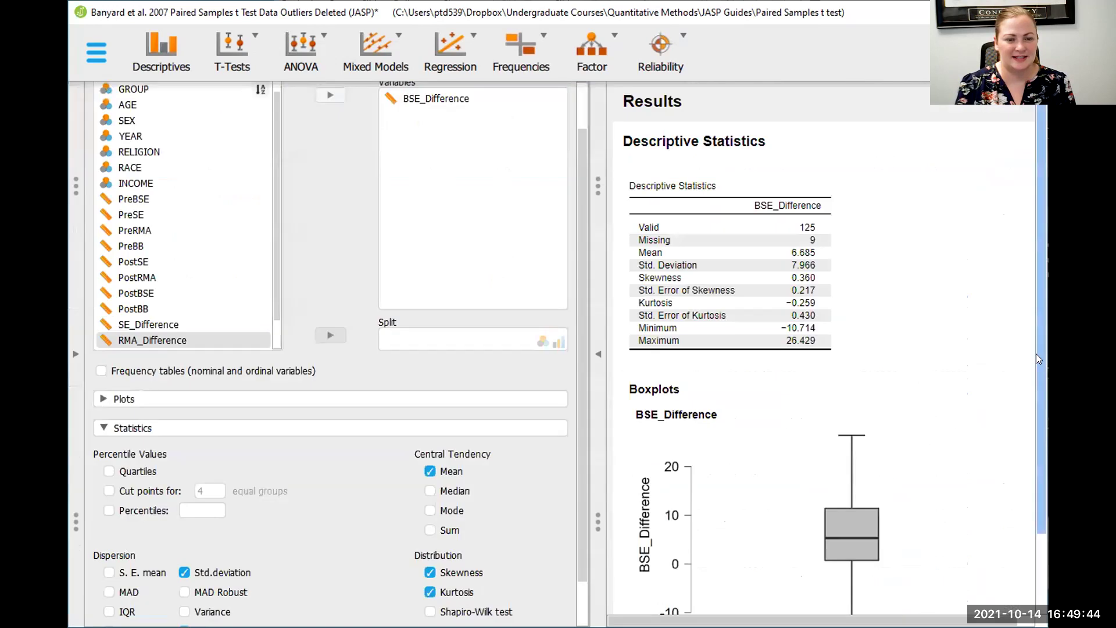
pyautogui.click(598, 354)
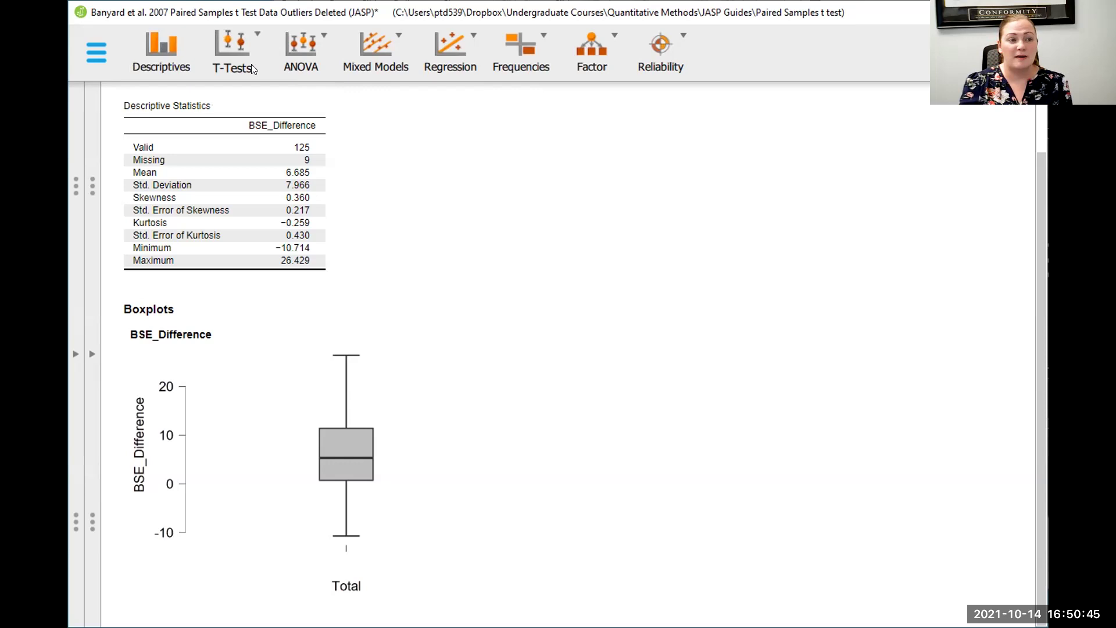
# Step: Create a classical Paired Samples T-Test with PreBSE and PostBSE as the variable pair
pyautogui.click(220, 46)
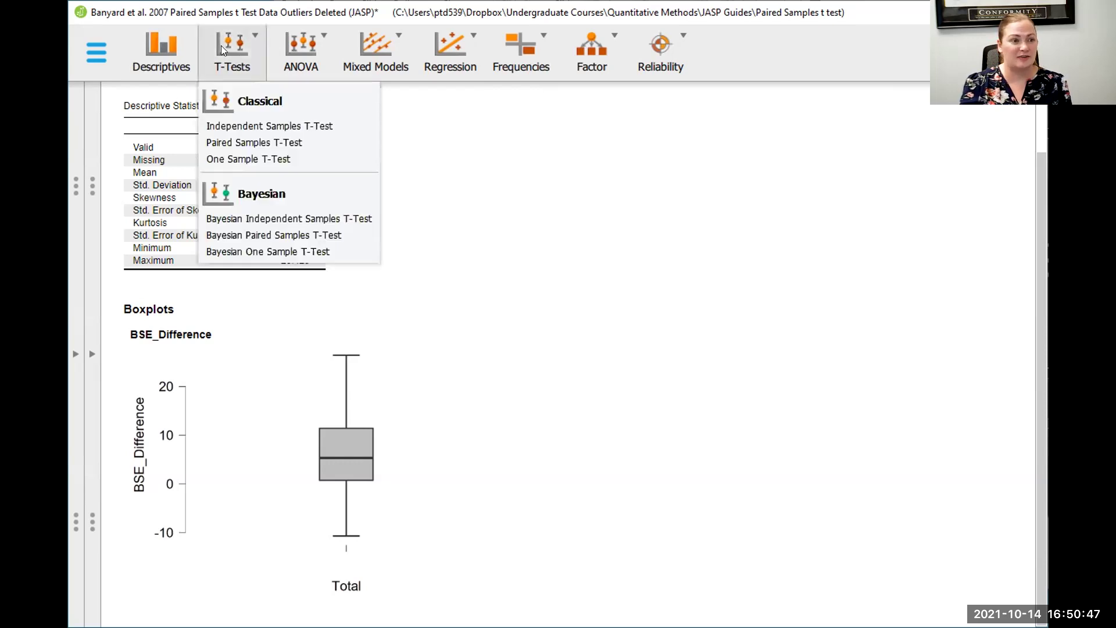
pyautogui.click(278, 143)
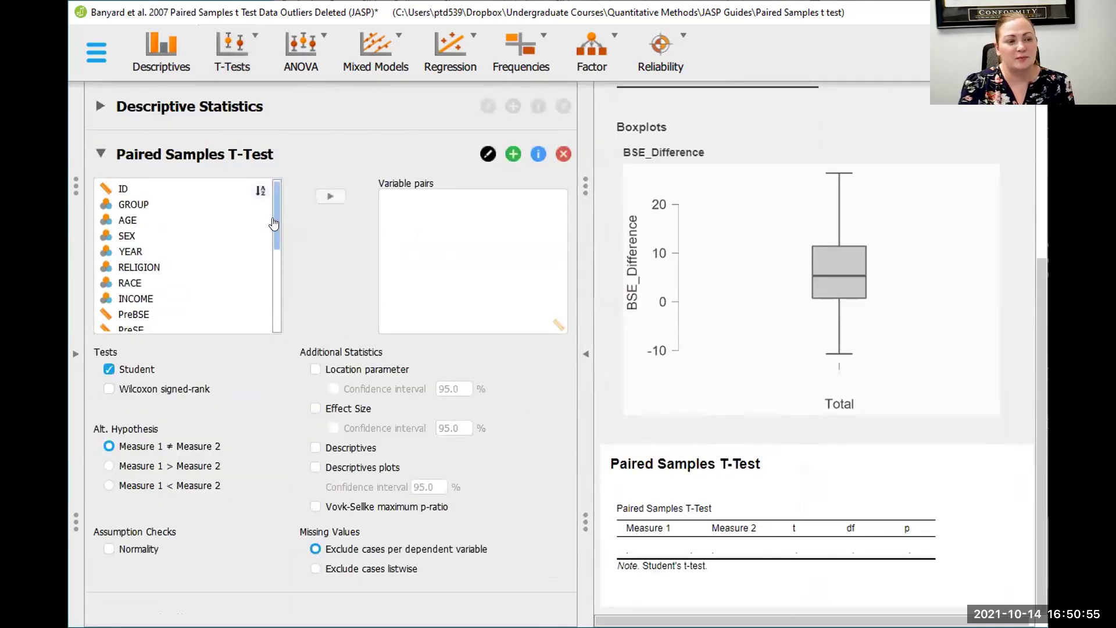
pyautogui.moveTo(274, 224); pyautogui.dragTo(275, 313)
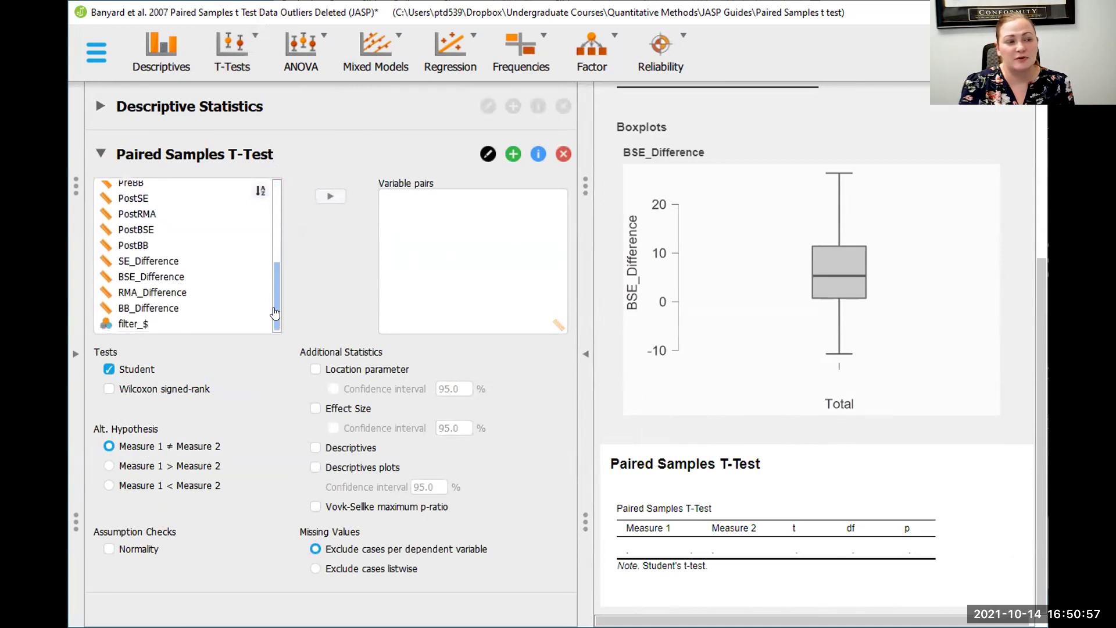
pyautogui.scroll(2, 275, 314)
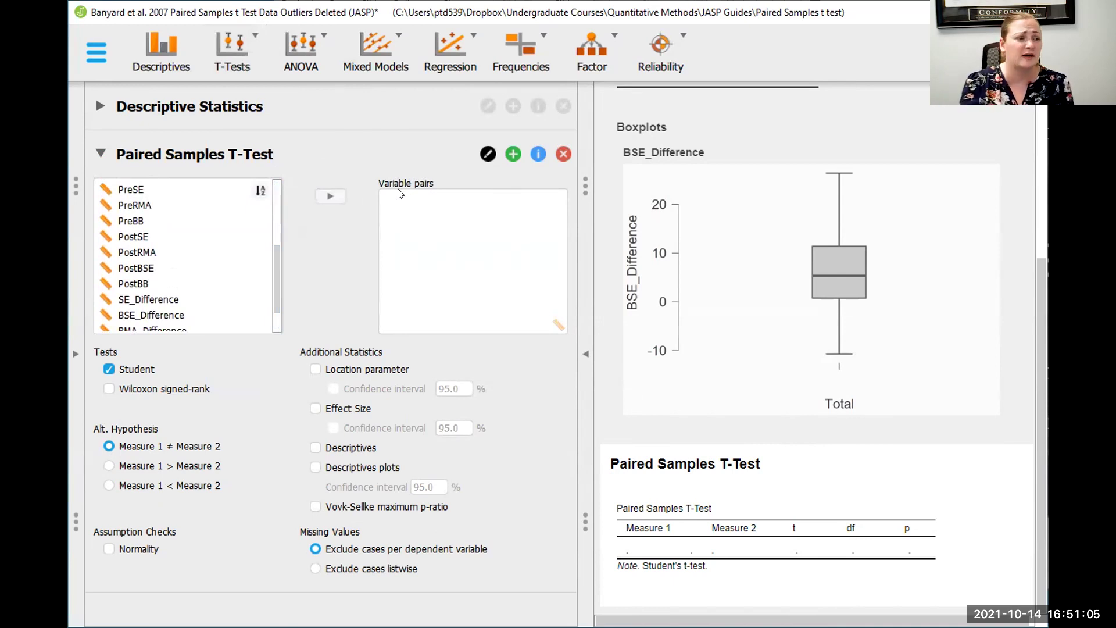
pyautogui.scroll(1, 138, 236)
pyautogui.scroll(3, 137, 236)
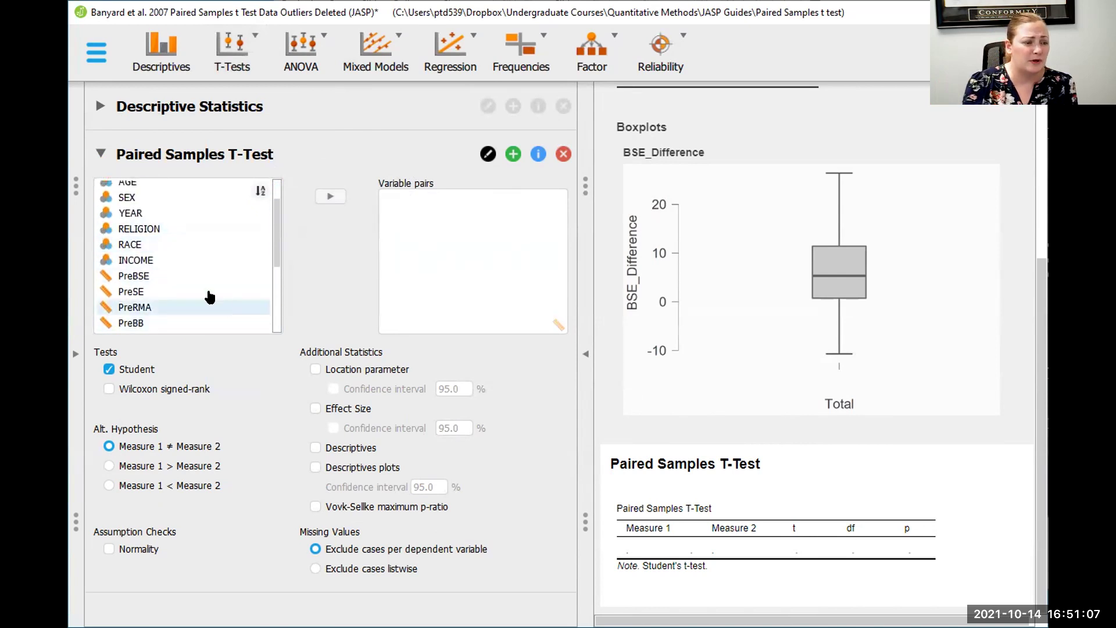
pyautogui.click(167, 277)
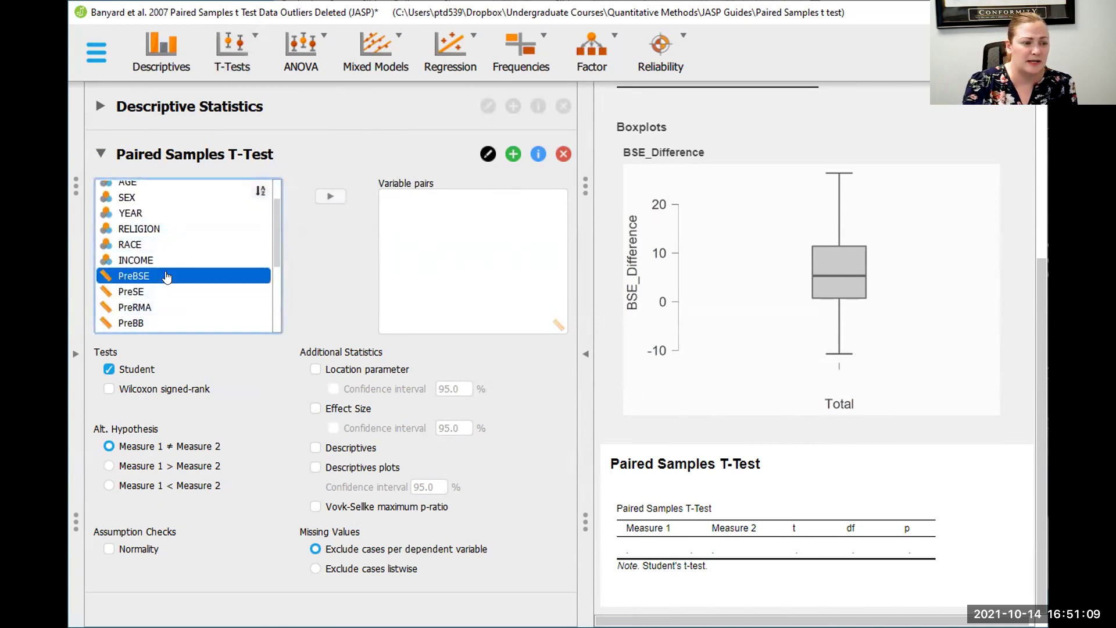
pyautogui.doubleClick(167, 277)
pyautogui.scroll(-3, 279, 299)
pyautogui.scroll(-1, 278, 299)
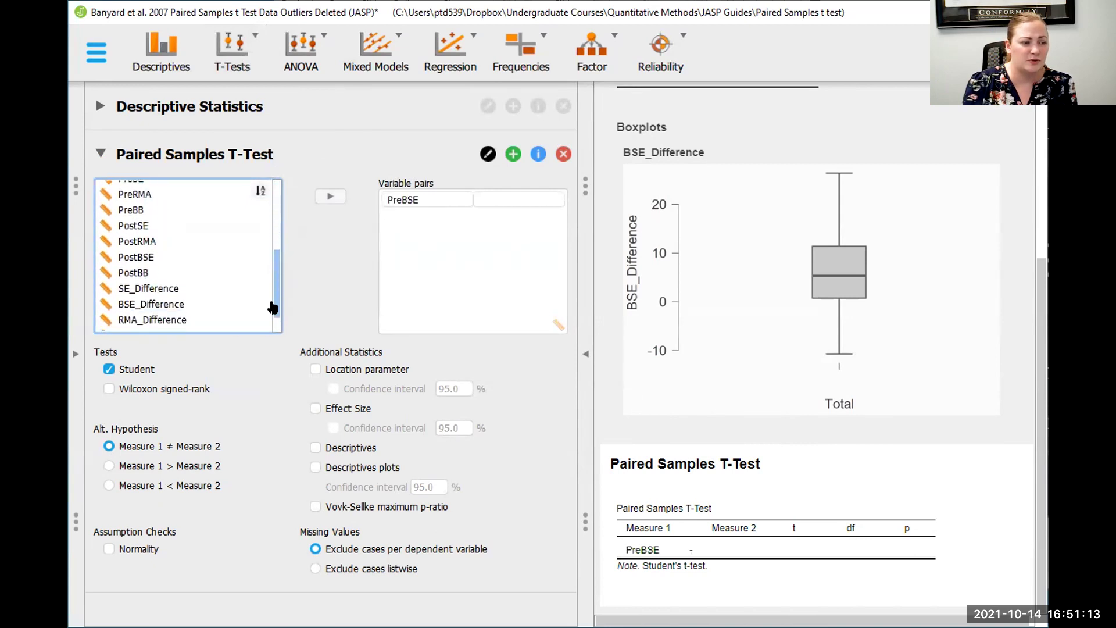
pyautogui.doubleClick(162, 259)
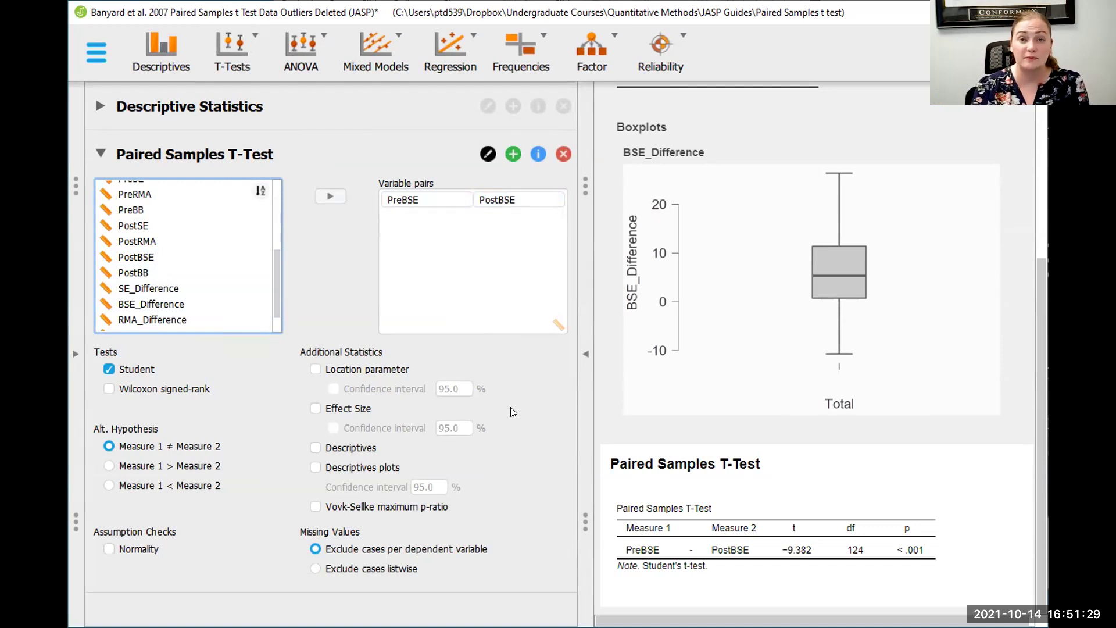
# Step: Add the effect size, descriptives and descriptives plots to the paired samples t test and review its output
pyautogui.click(329, 409)
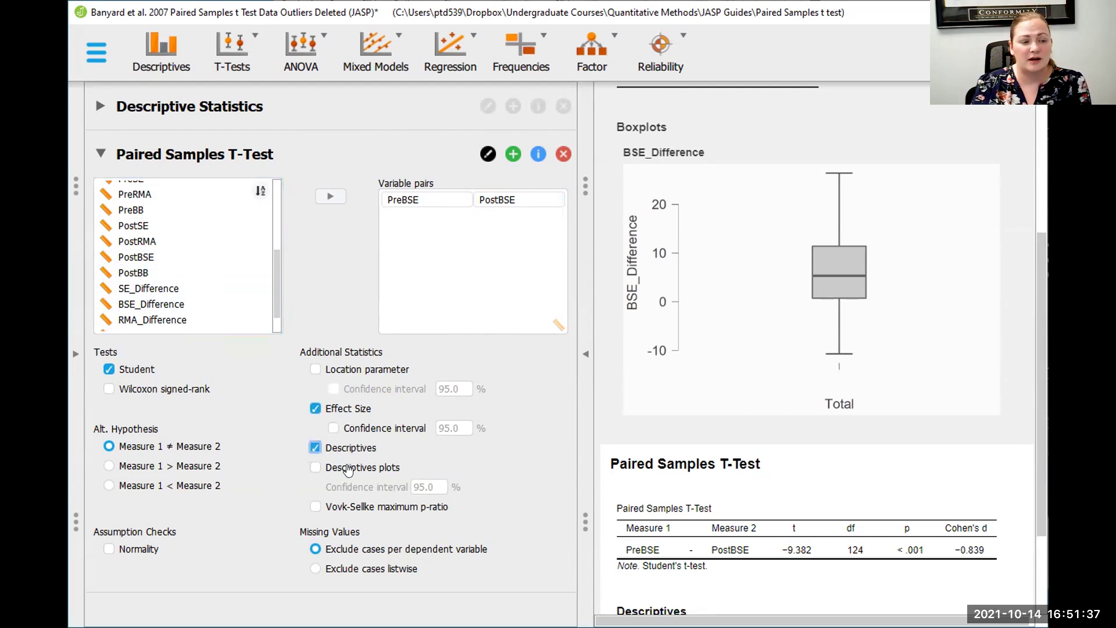
pyautogui.click(349, 471)
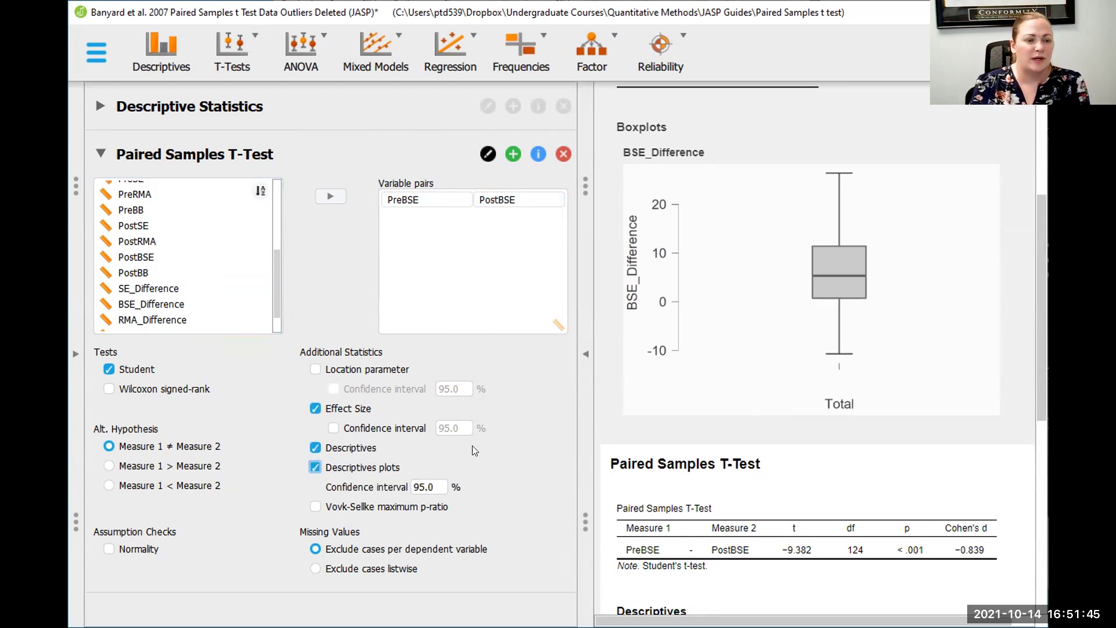
pyautogui.click(586, 355)
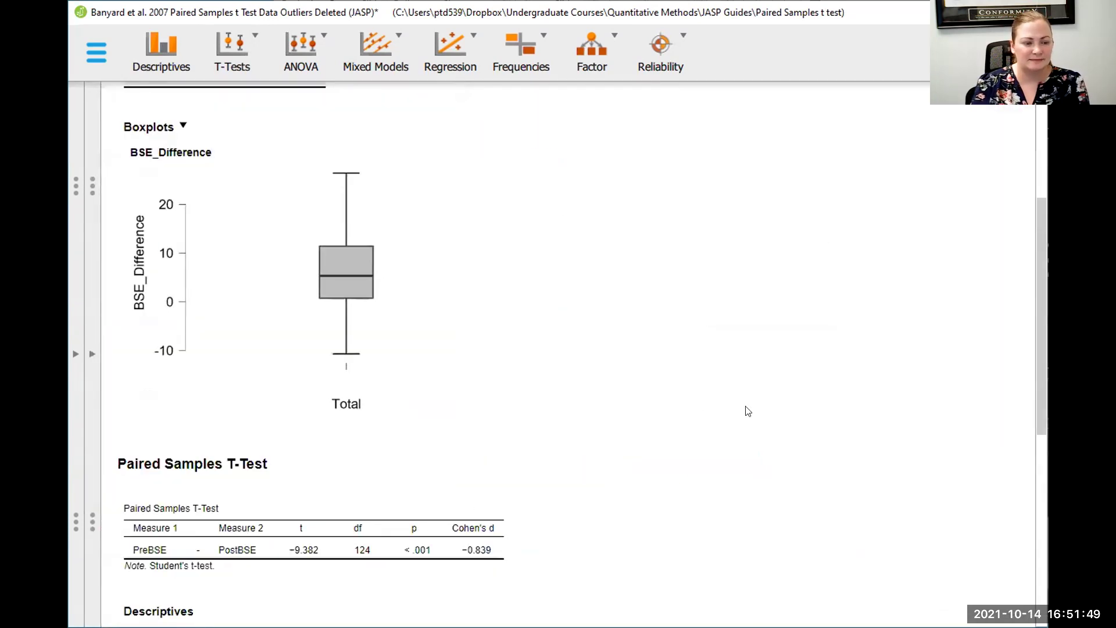
pyautogui.scroll(-2, 802, 430)
pyautogui.scroll(-3, 801, 432)
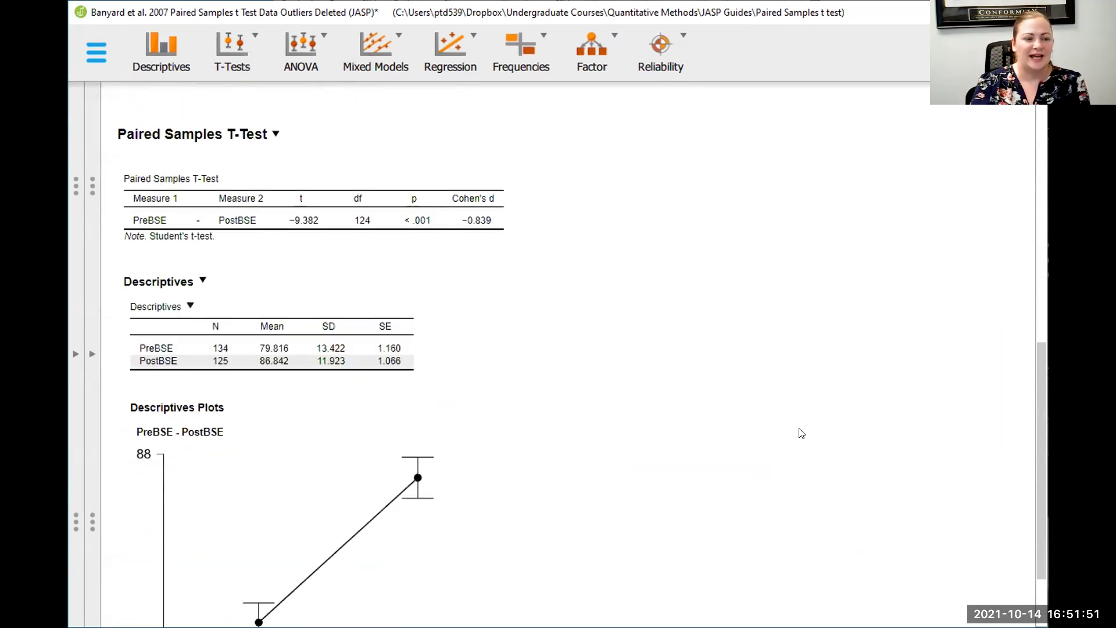
pyautogui.scroll(-1, 802, 433)
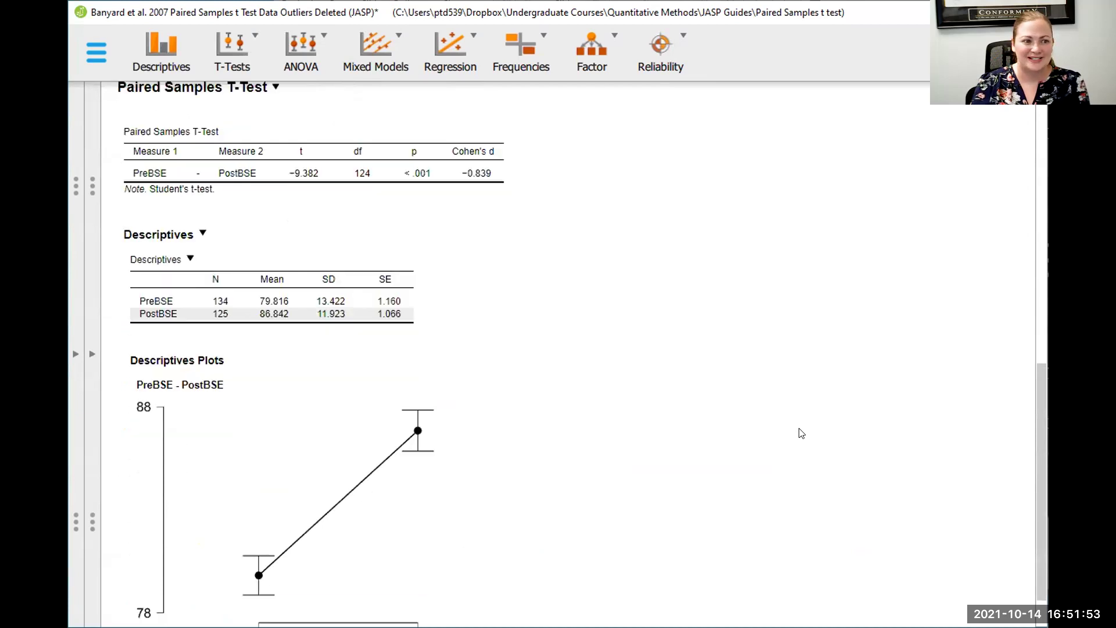
pyautogui.scroll(1, 801, 433)
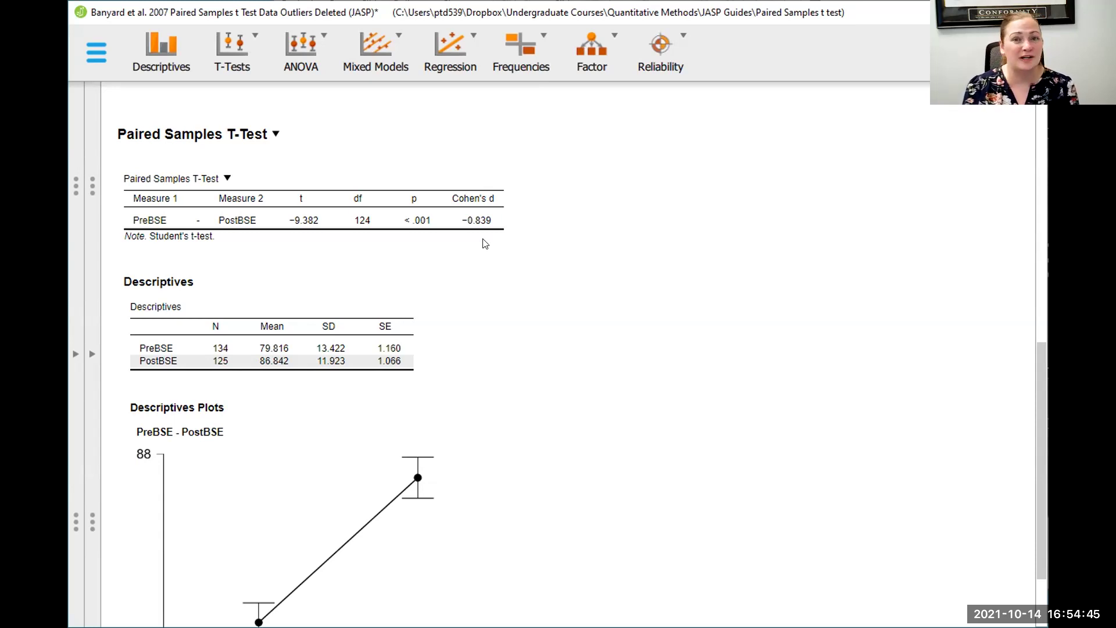
pyautogui.scroll(-3, 486, 243)
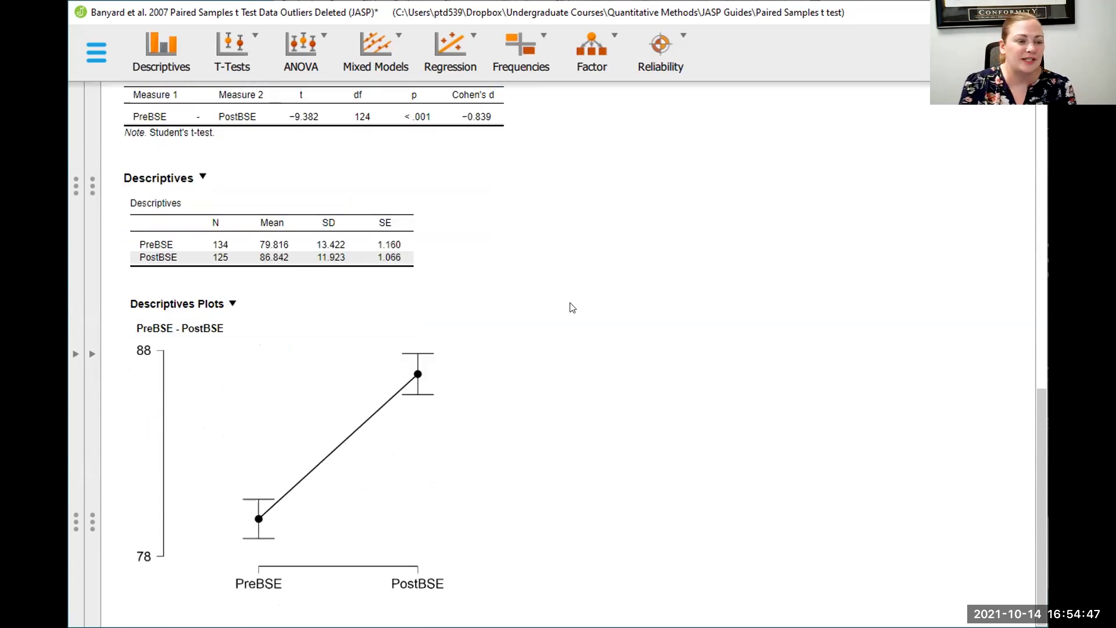